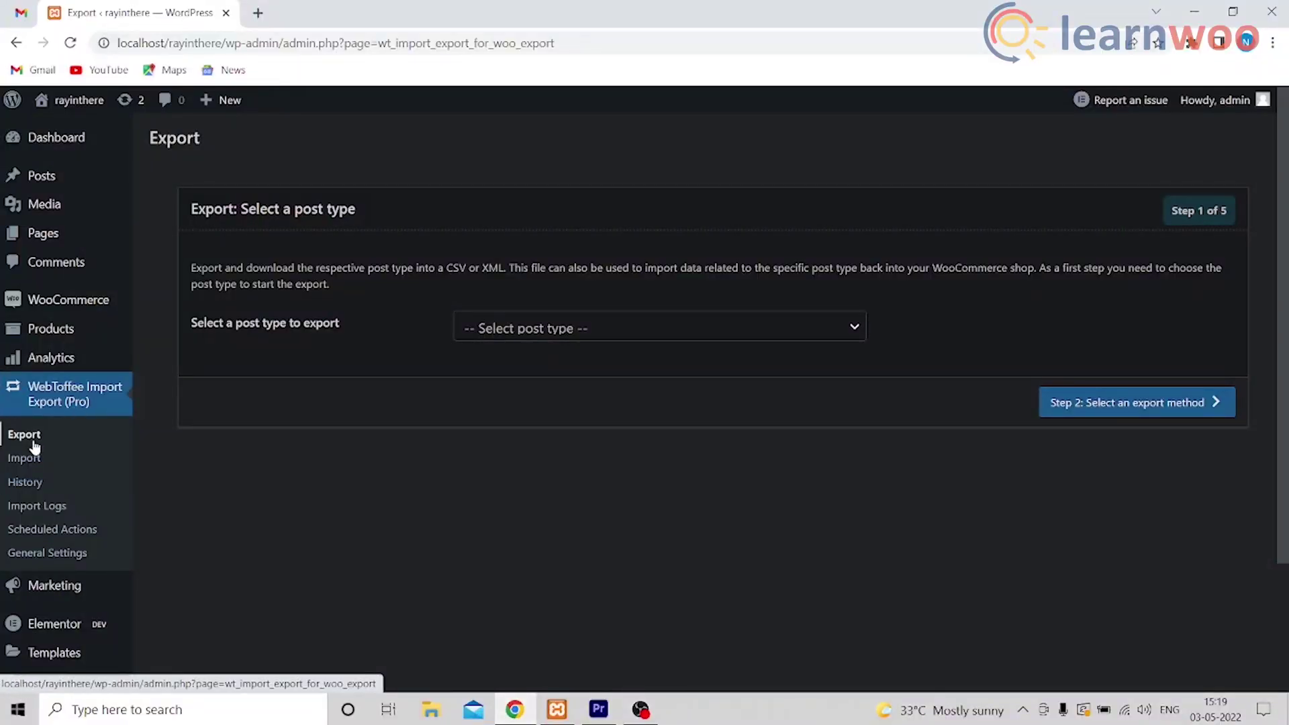
- Start a new export in the plugin with Product as the post type
click(80, 457)
click(715, 334)
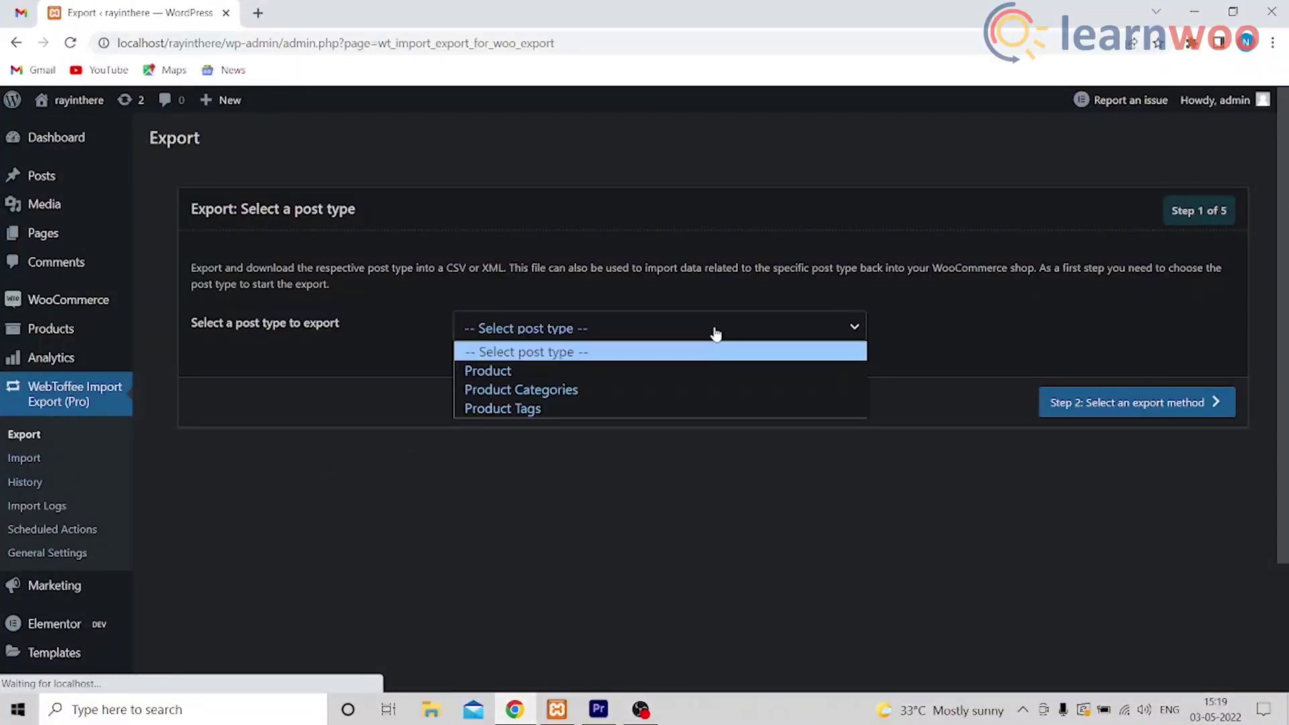
click(685, 371)
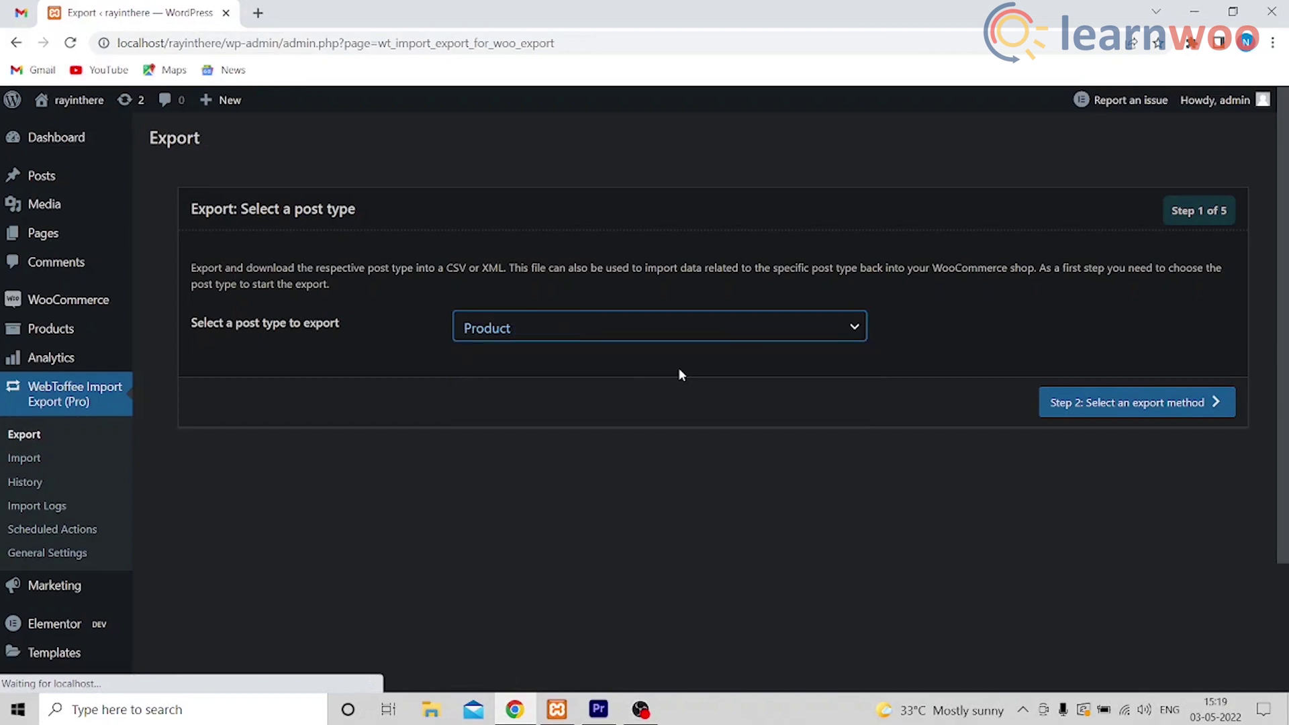
- Advance through the export method and filter steps to the column mapping list
click(1106, 404)
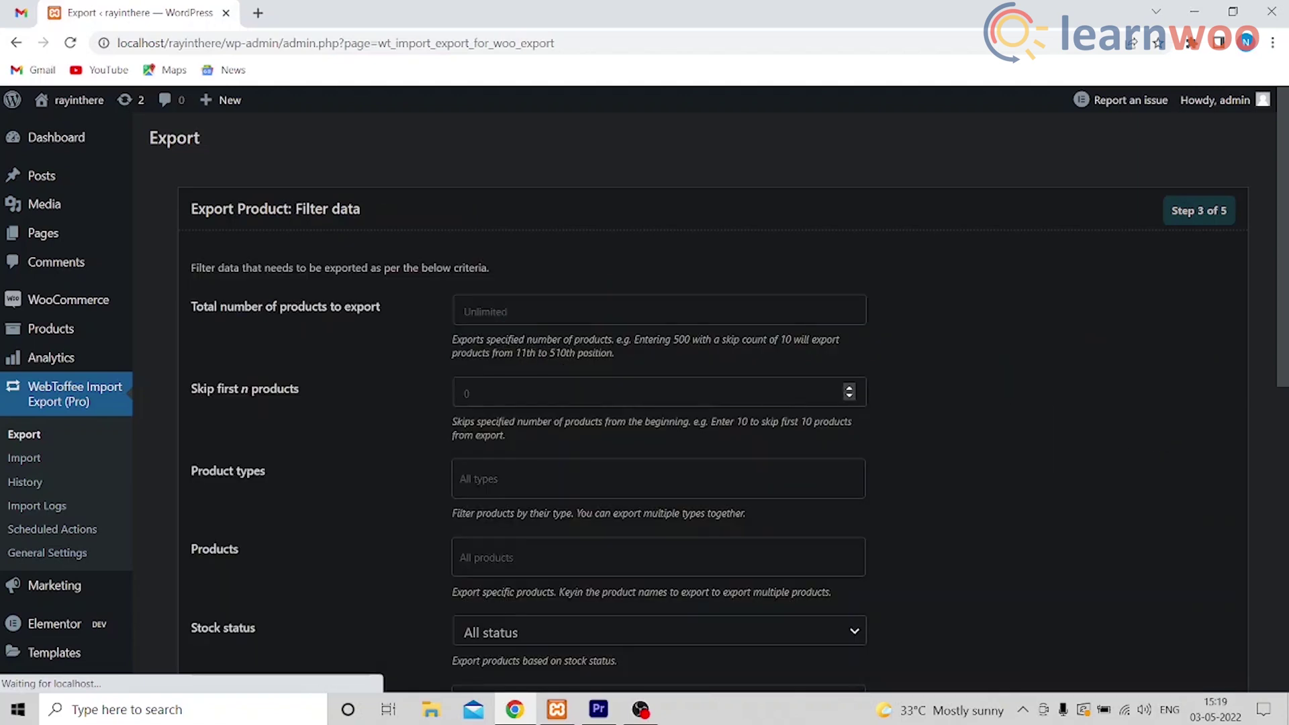
scroll(745, 411, down, 10)
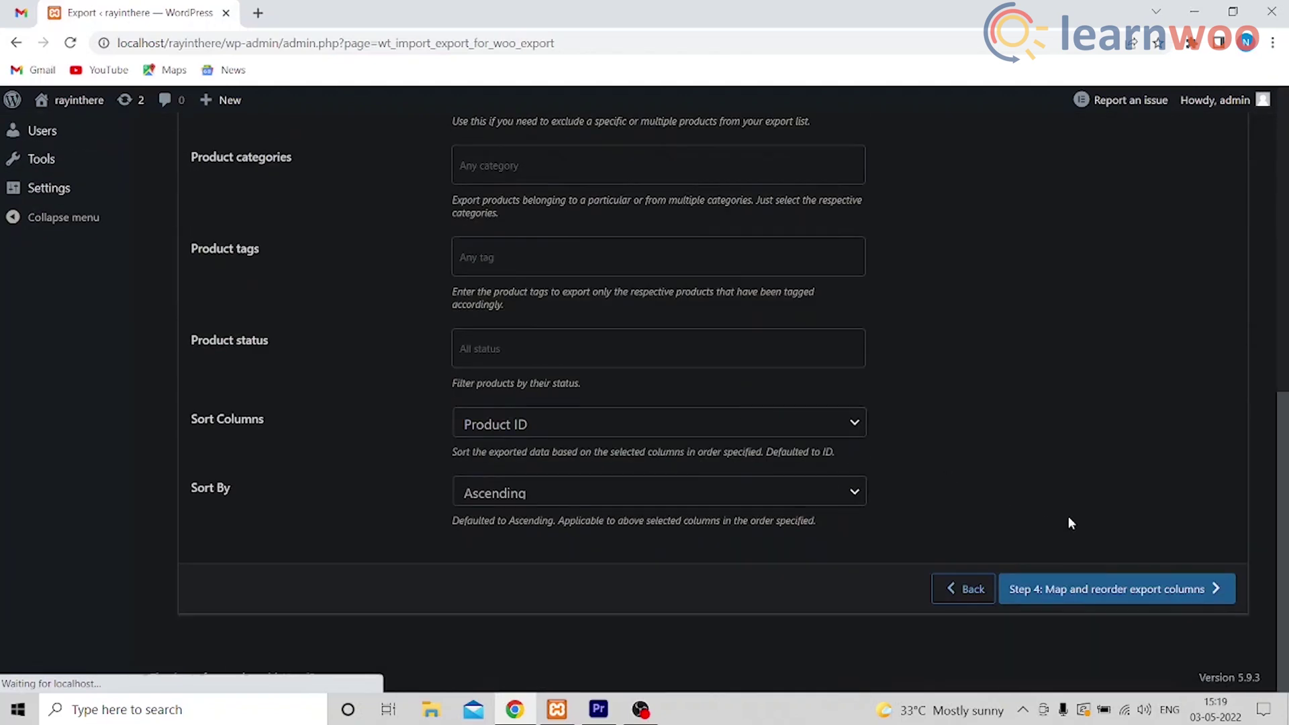
click(1088, 591)
scroll(805, 459, down, 14)
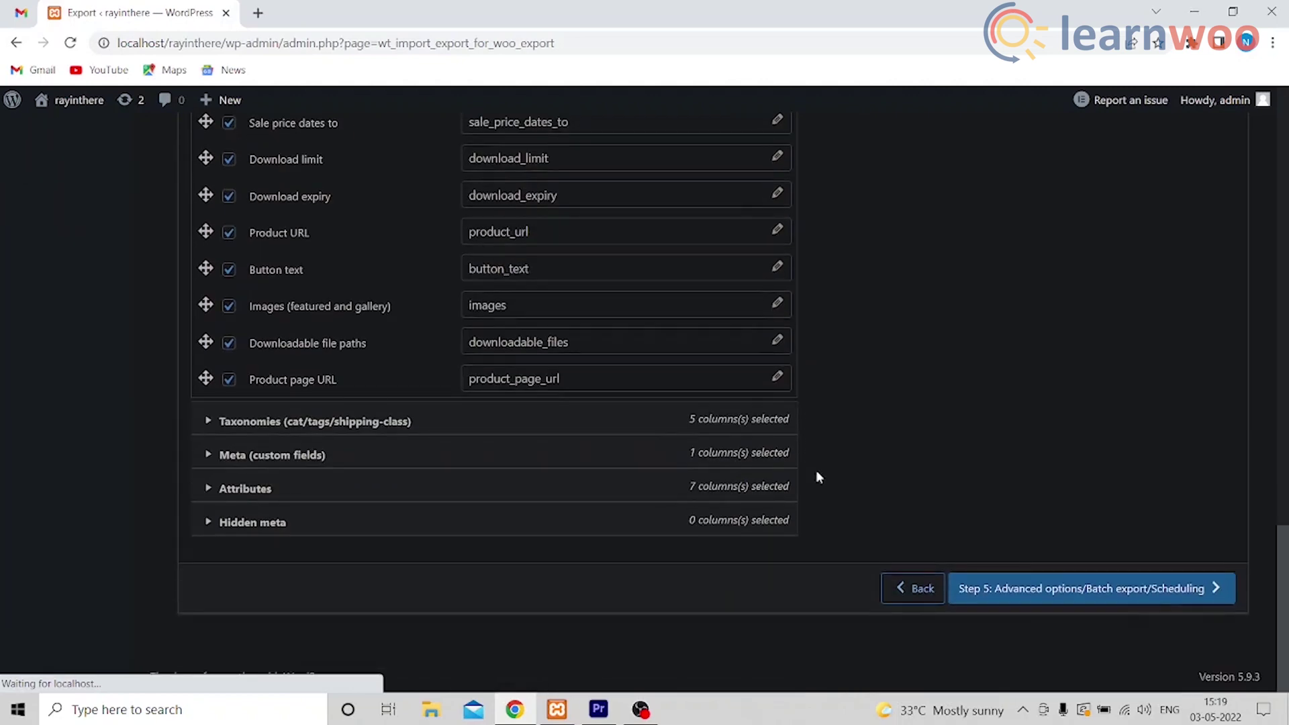
- Export the product CSV, then set Advanced options' 'Export images as zip file' to Yes
click(1015, 588)
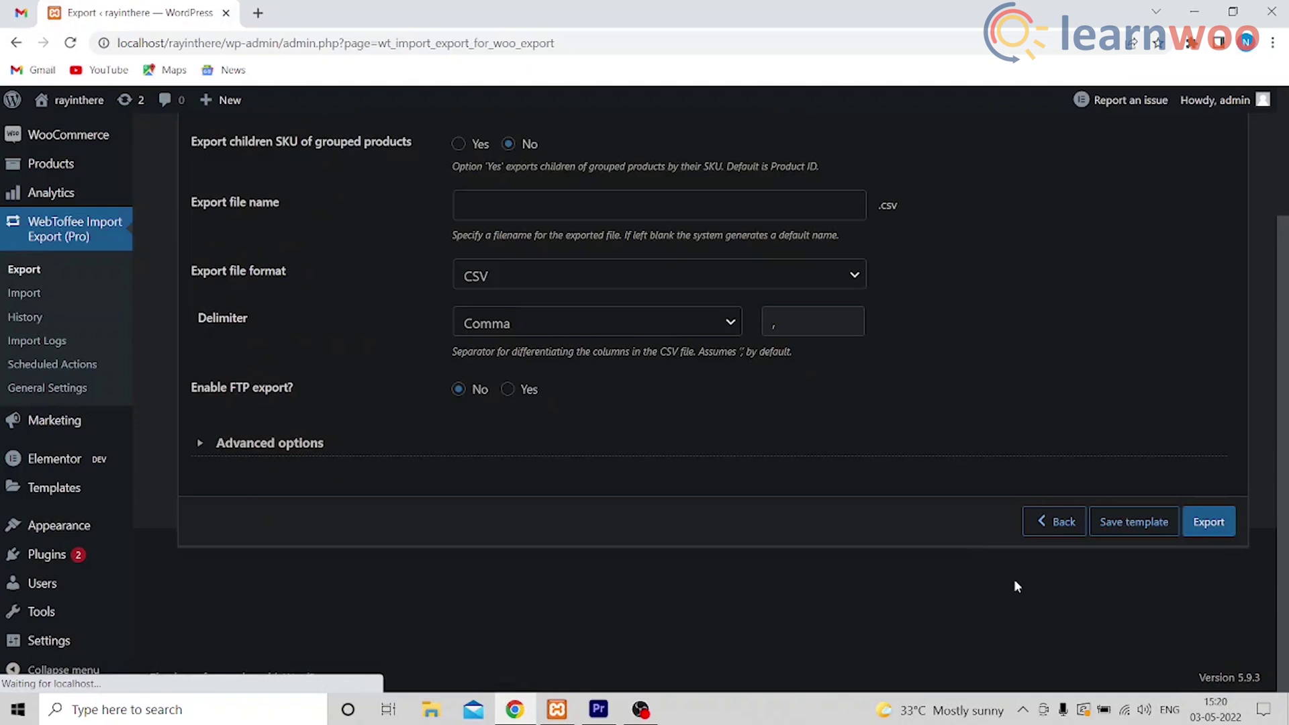
click(1210, 522)
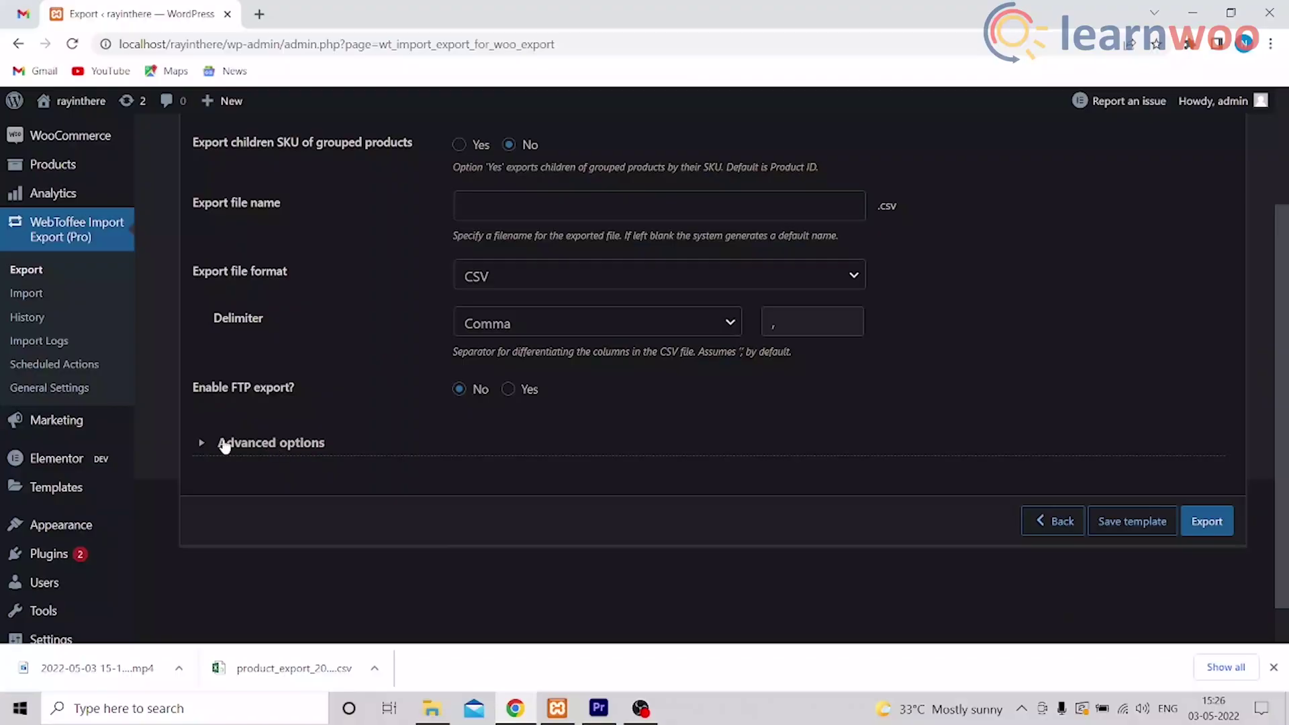
click(274, 447)
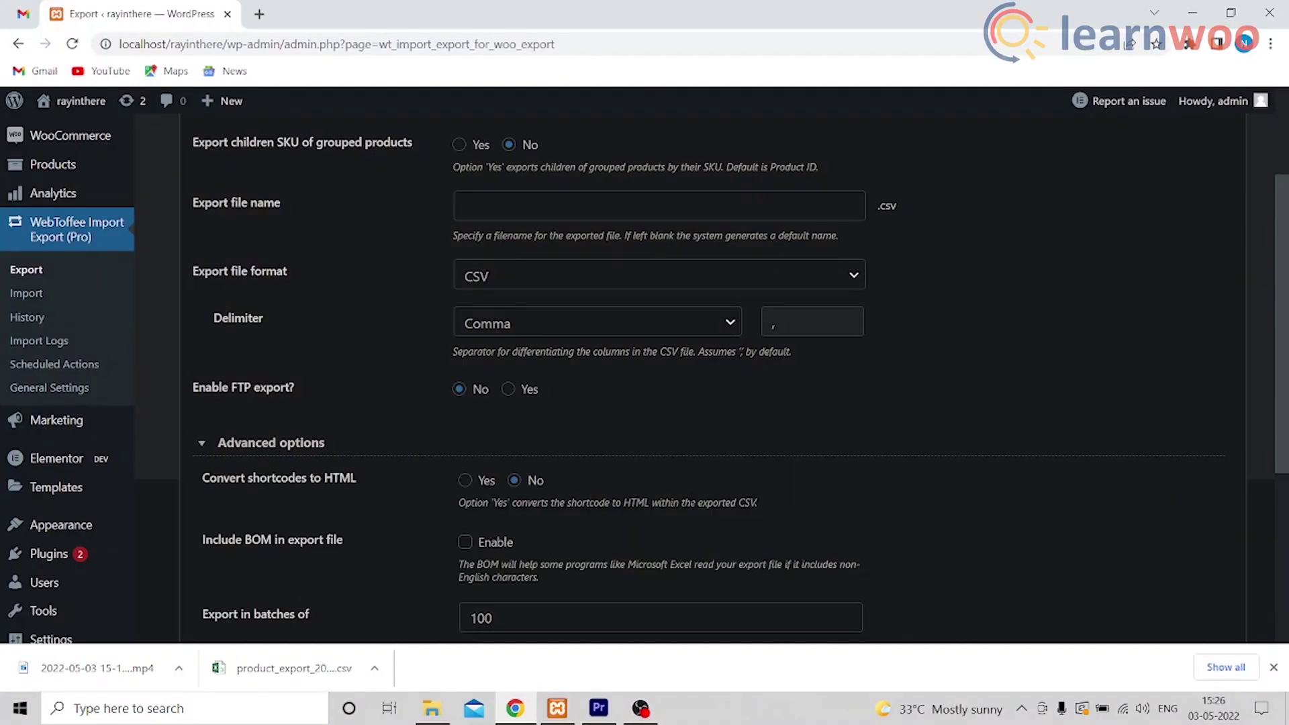
scroll(671, 500, down, 5)
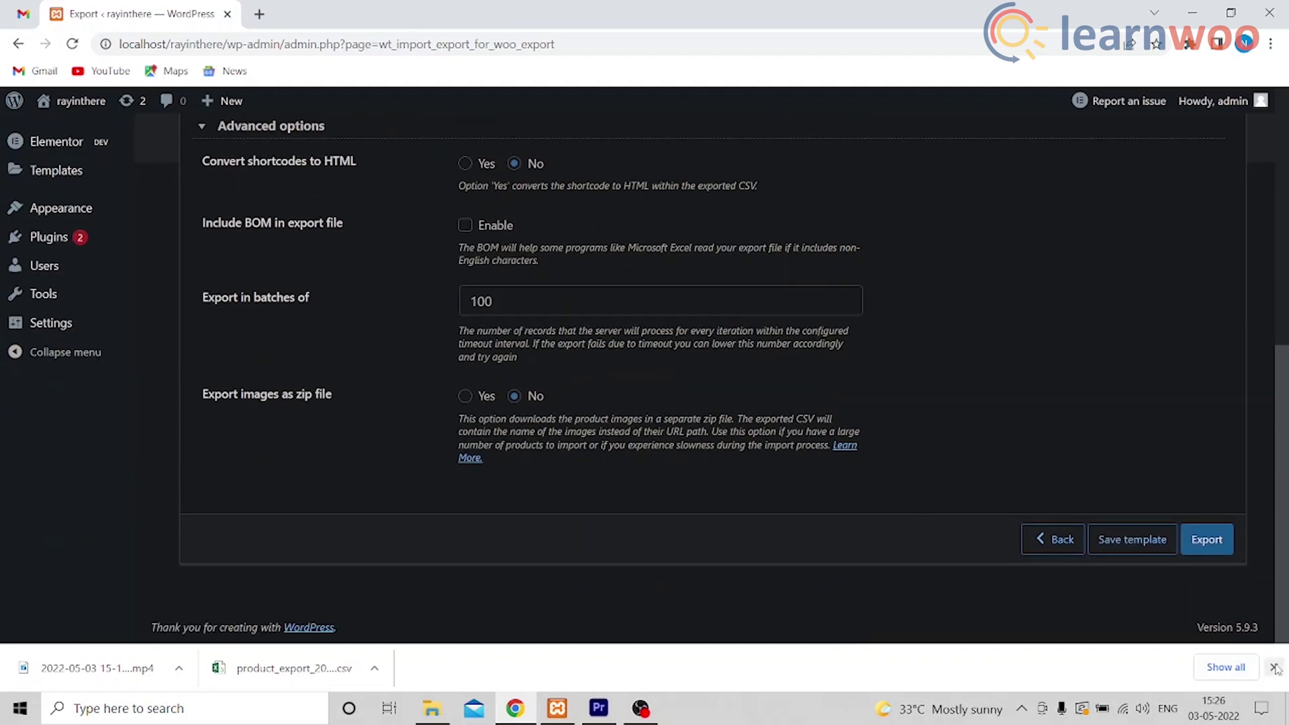
click(1273, 667)
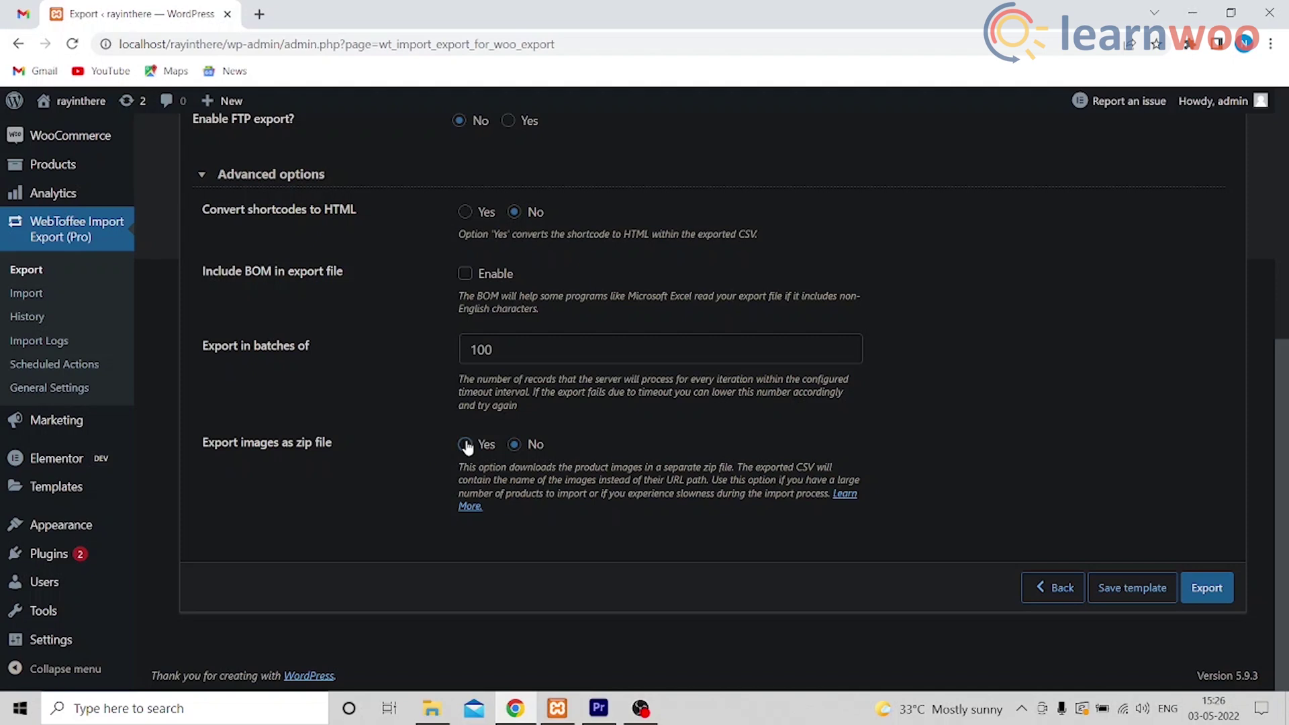
click(465, 445)
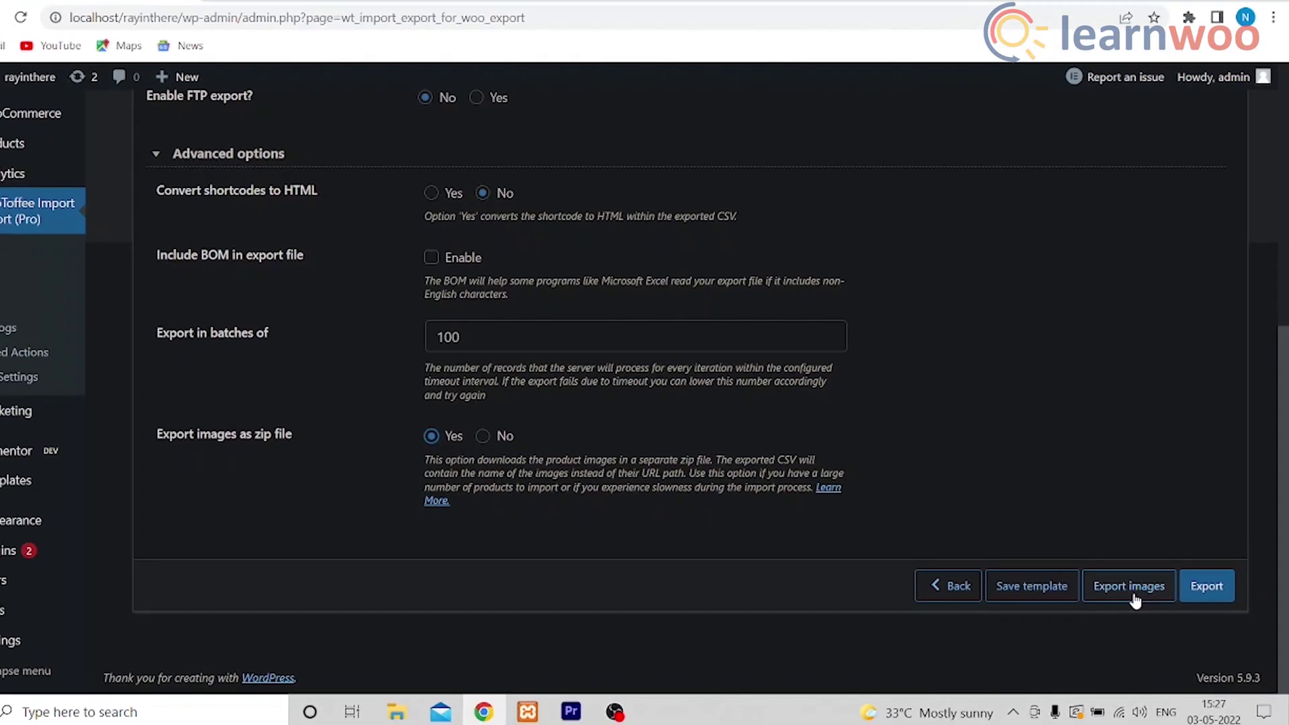
- Export the product images and download the resulting zip file
scroll(1138, 610, up, 1)
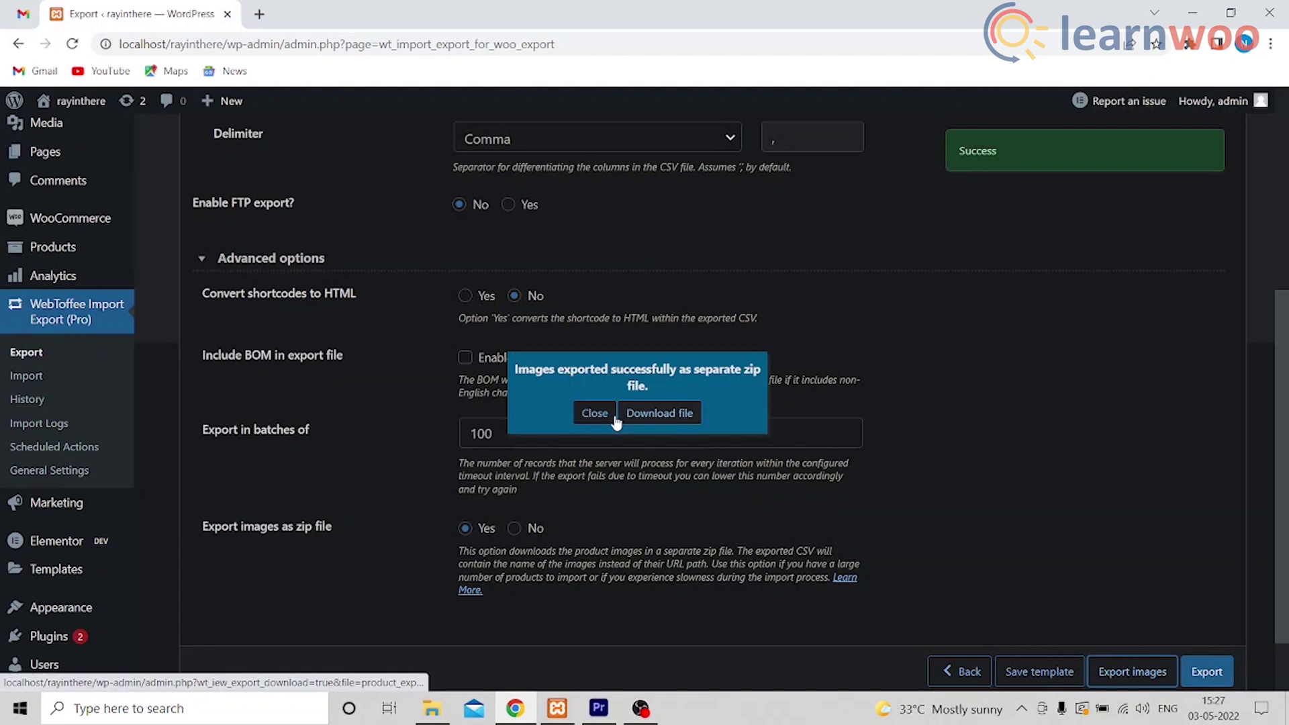
click(659, 413)
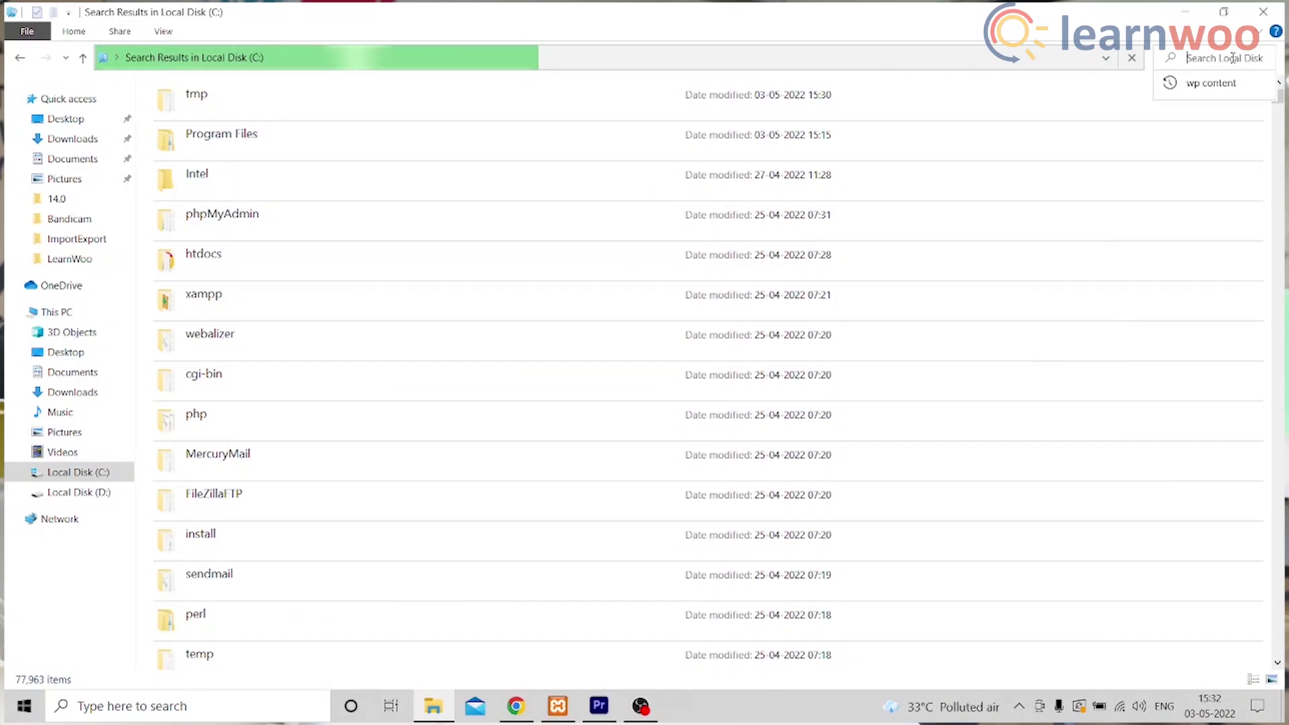
- Find wp-content on drive C: and extract the images zip into its uploads folder
text(P Co)
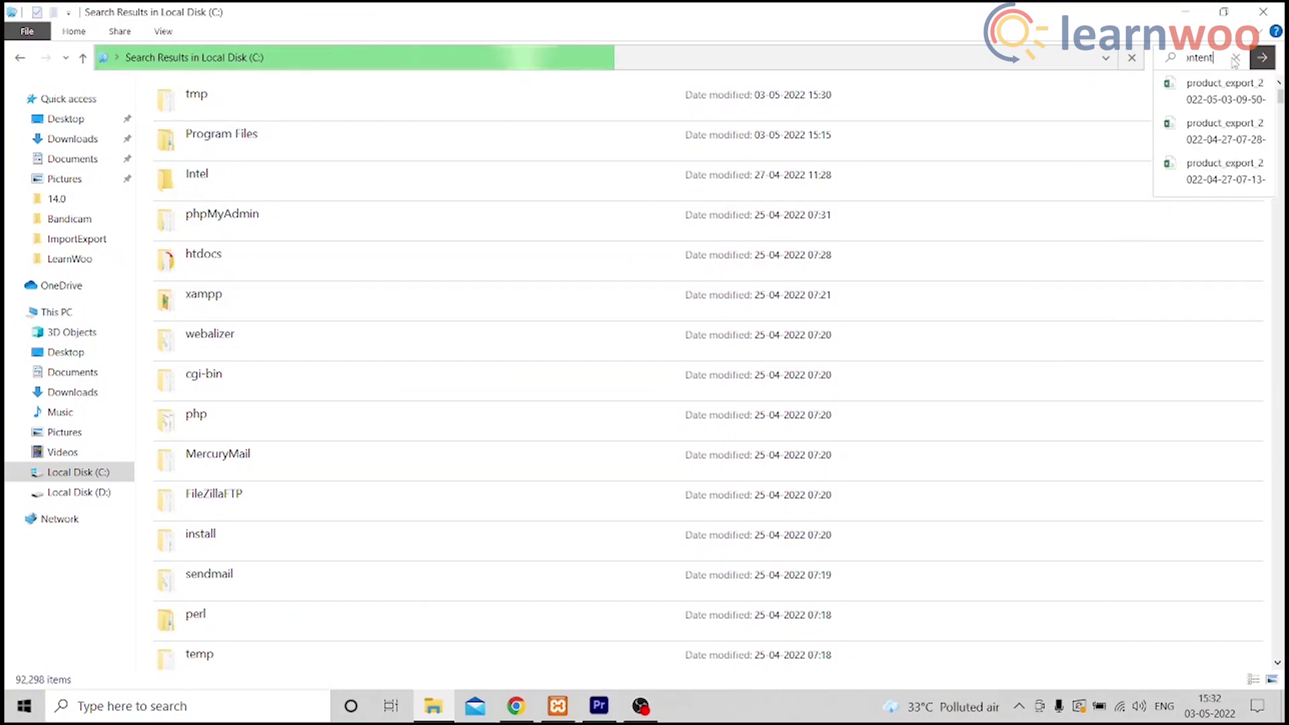
key(Return)
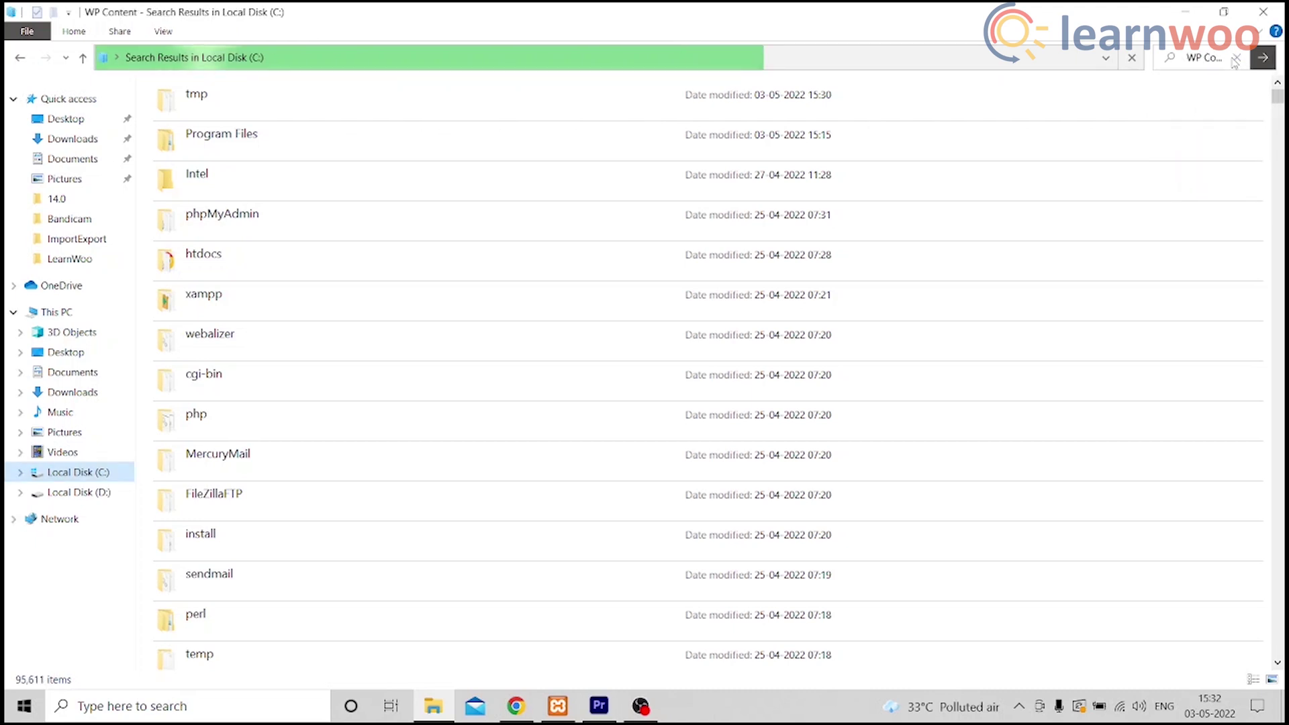
click(1210, 64)
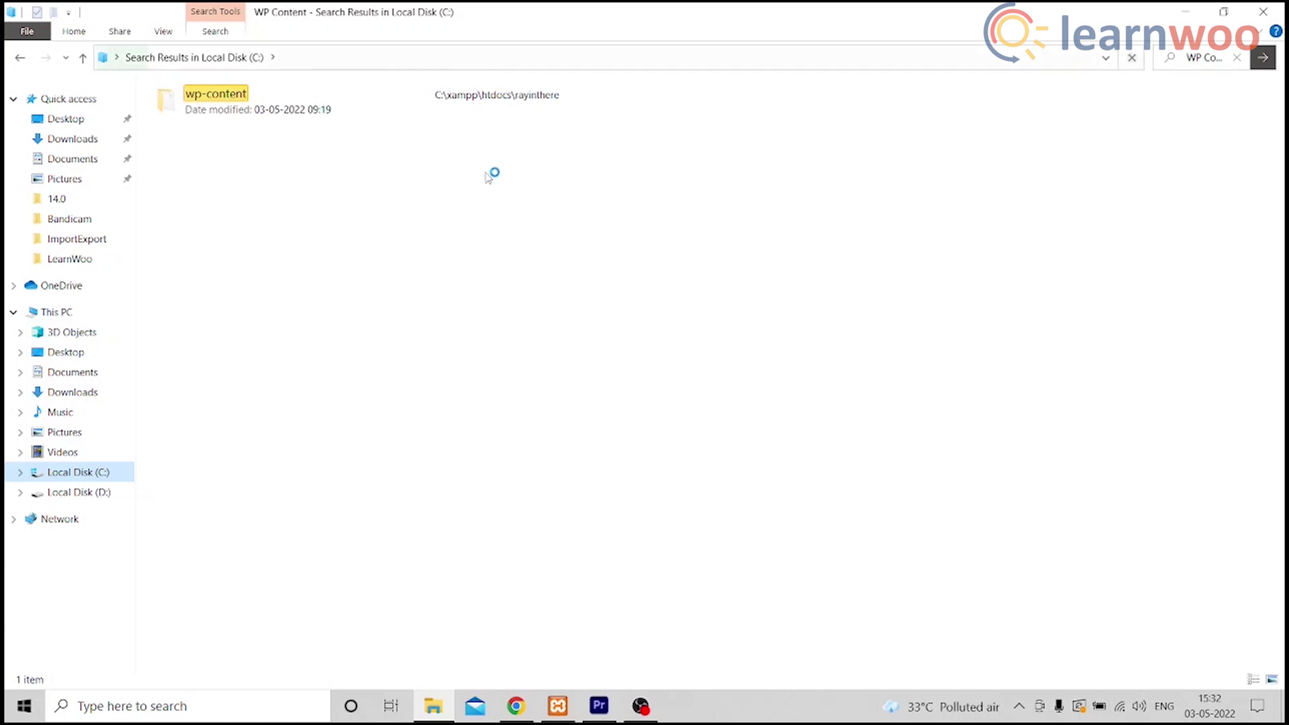
click(290, 113)
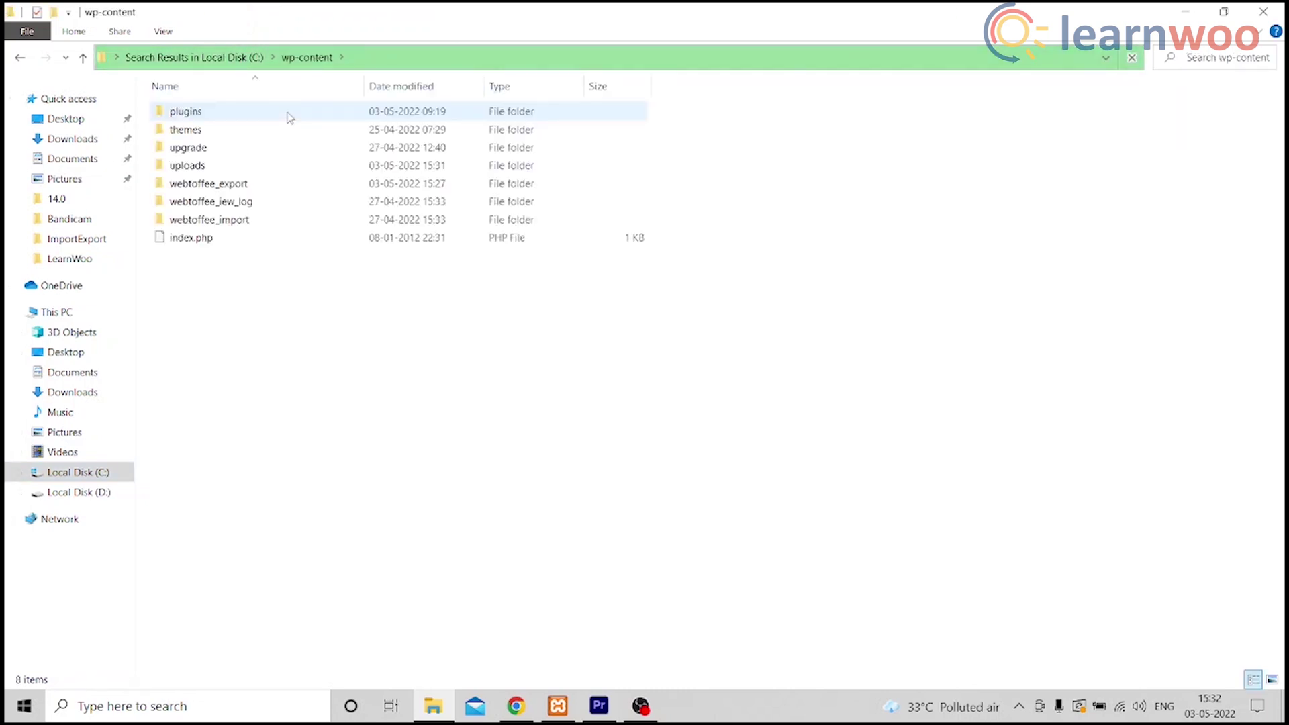
double_click(188, 165)
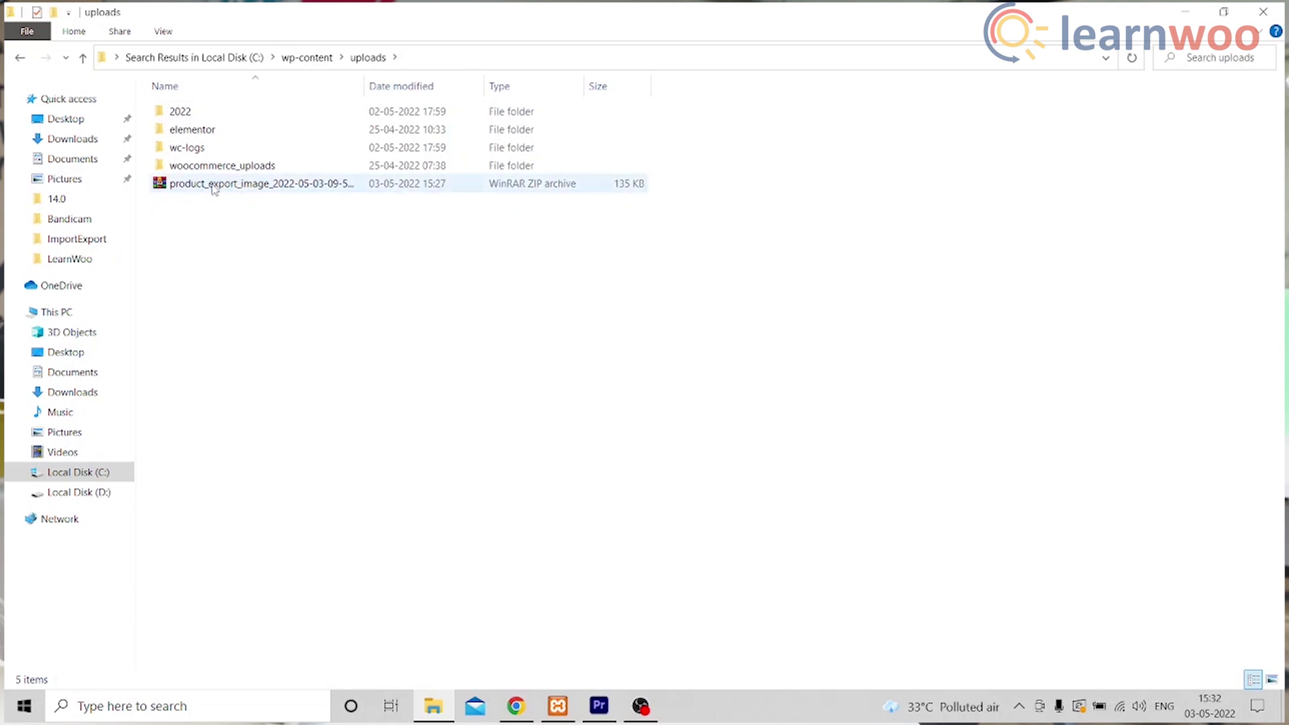
right_click(214, 189)
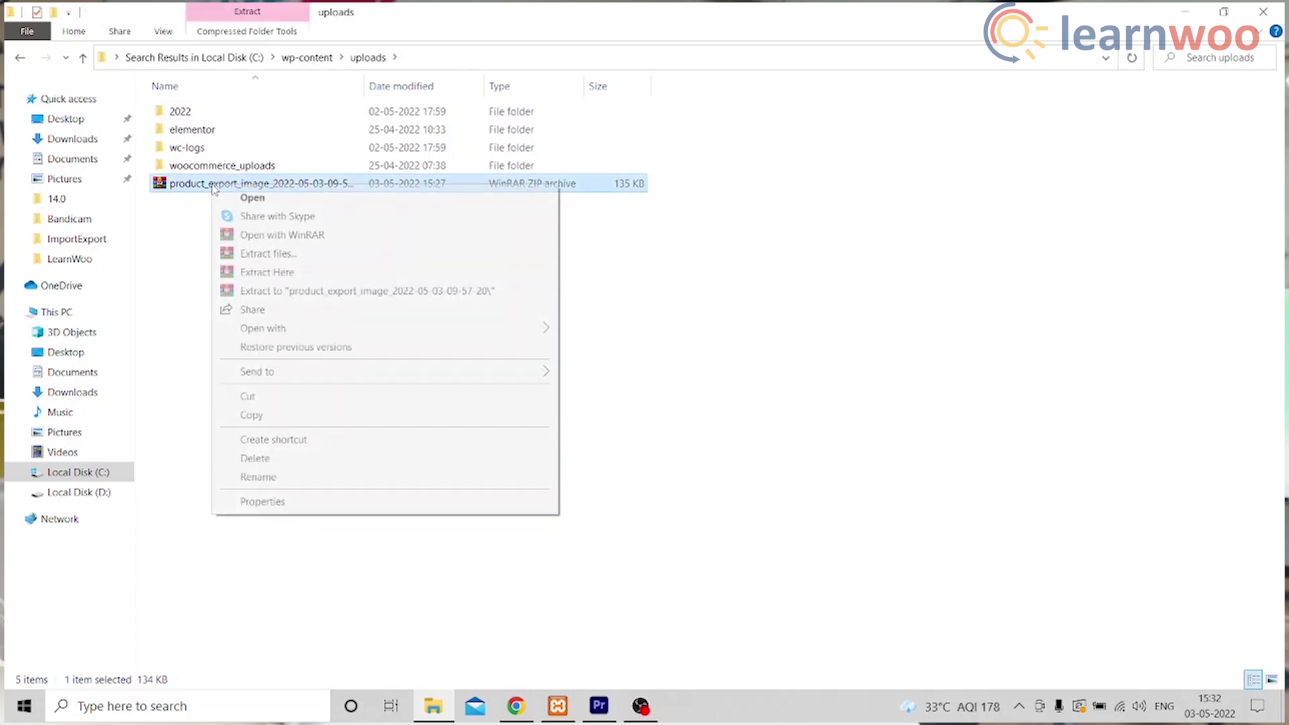
click(261, 272)
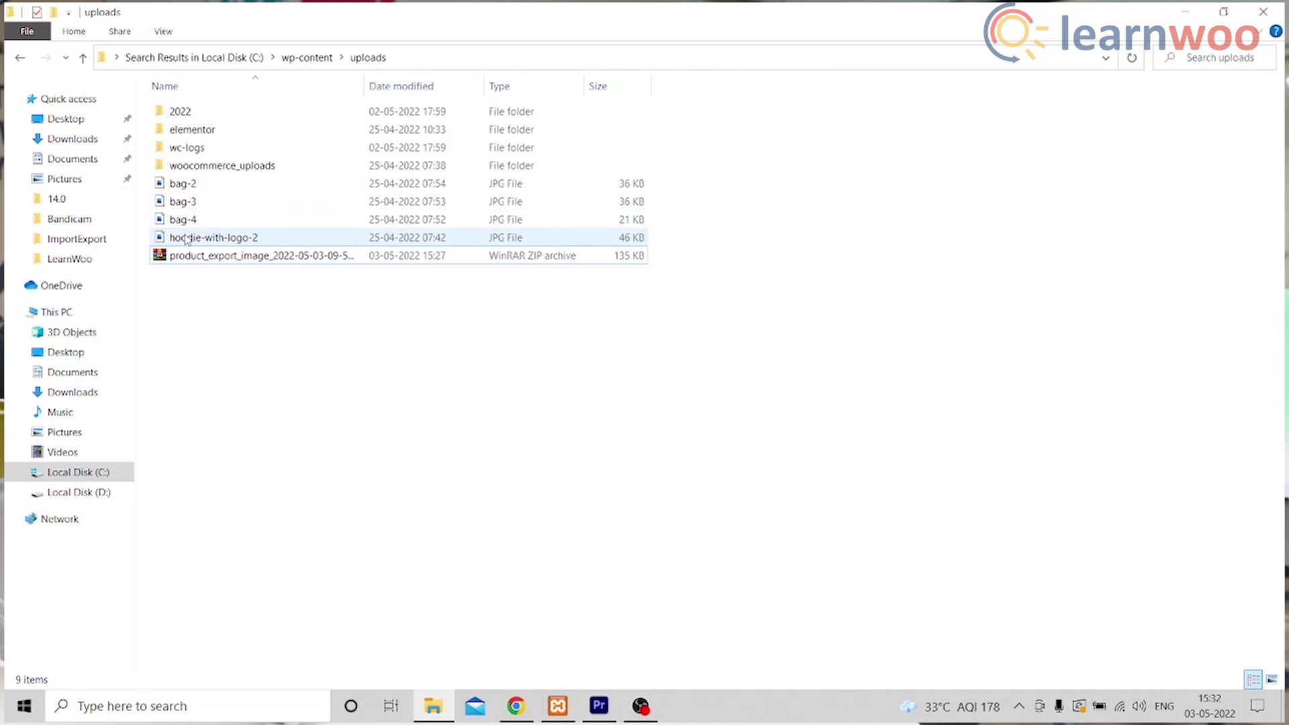
- Copy the file name hoodie-with-logo-2 from the extracted image
right_click(188, 239)
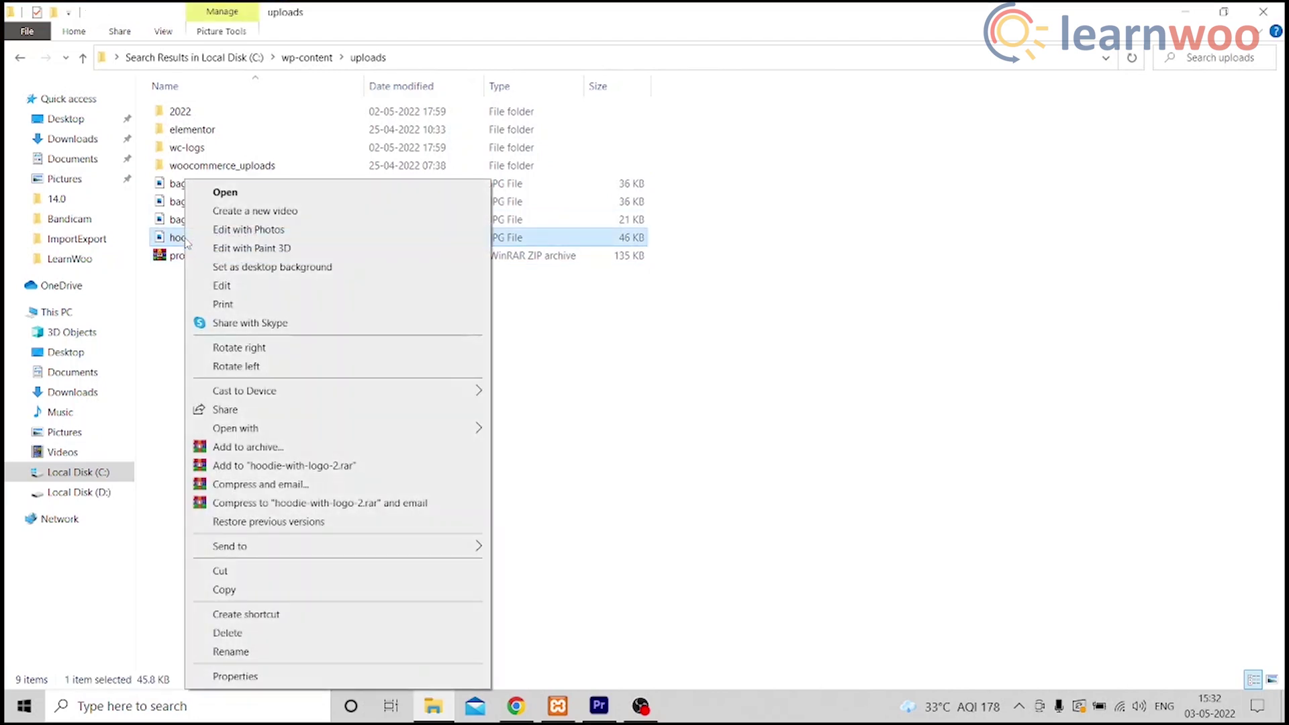
click(311, 651)
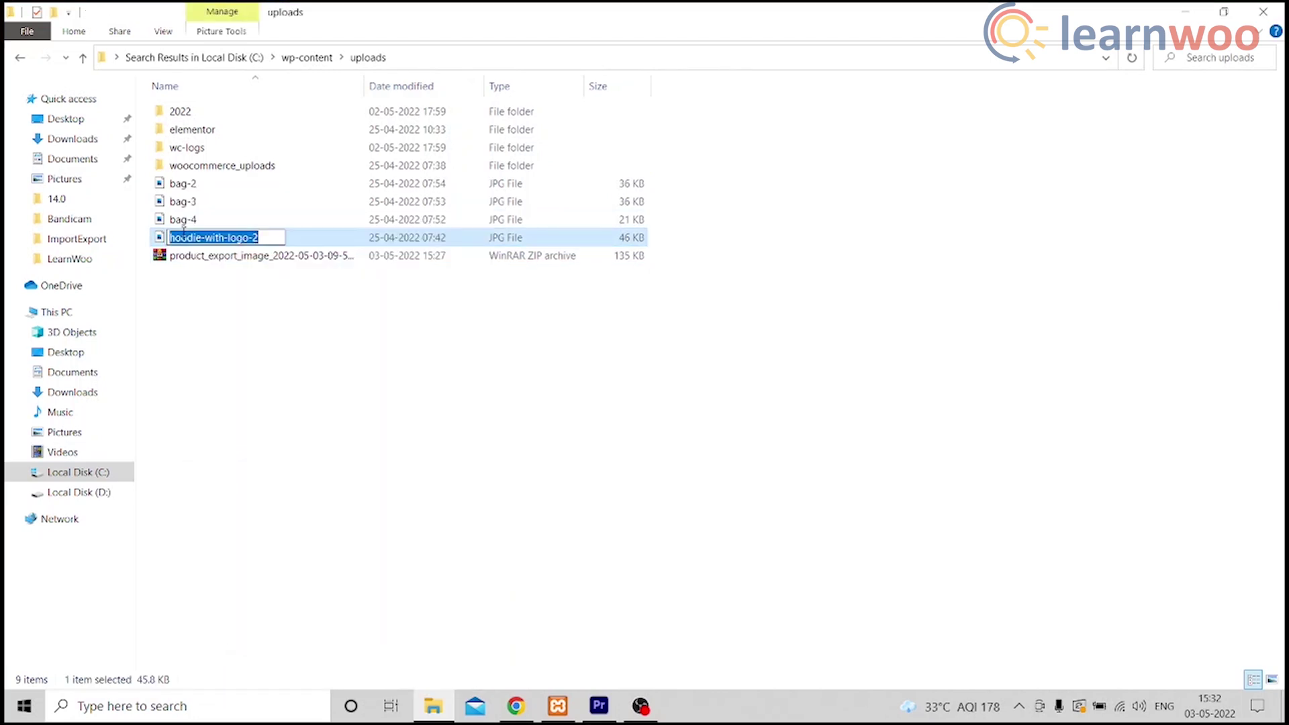
right_click(208, 237)
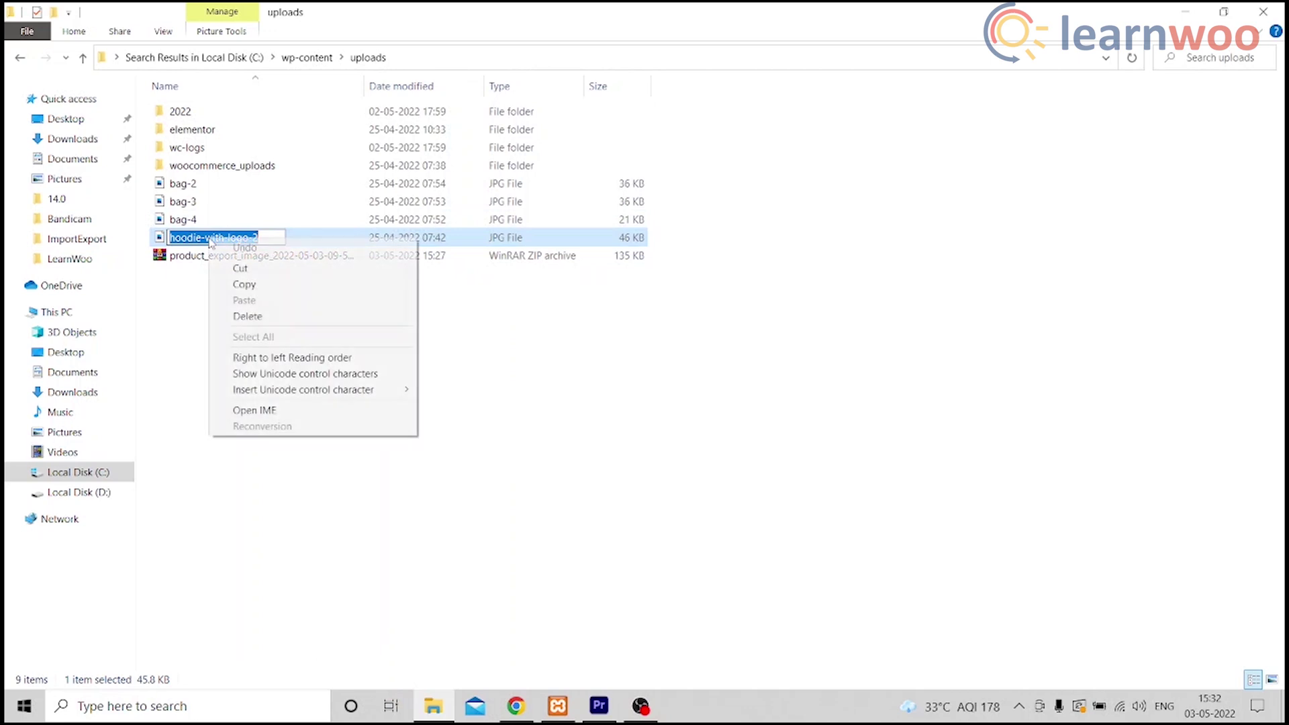
click(254, 285)
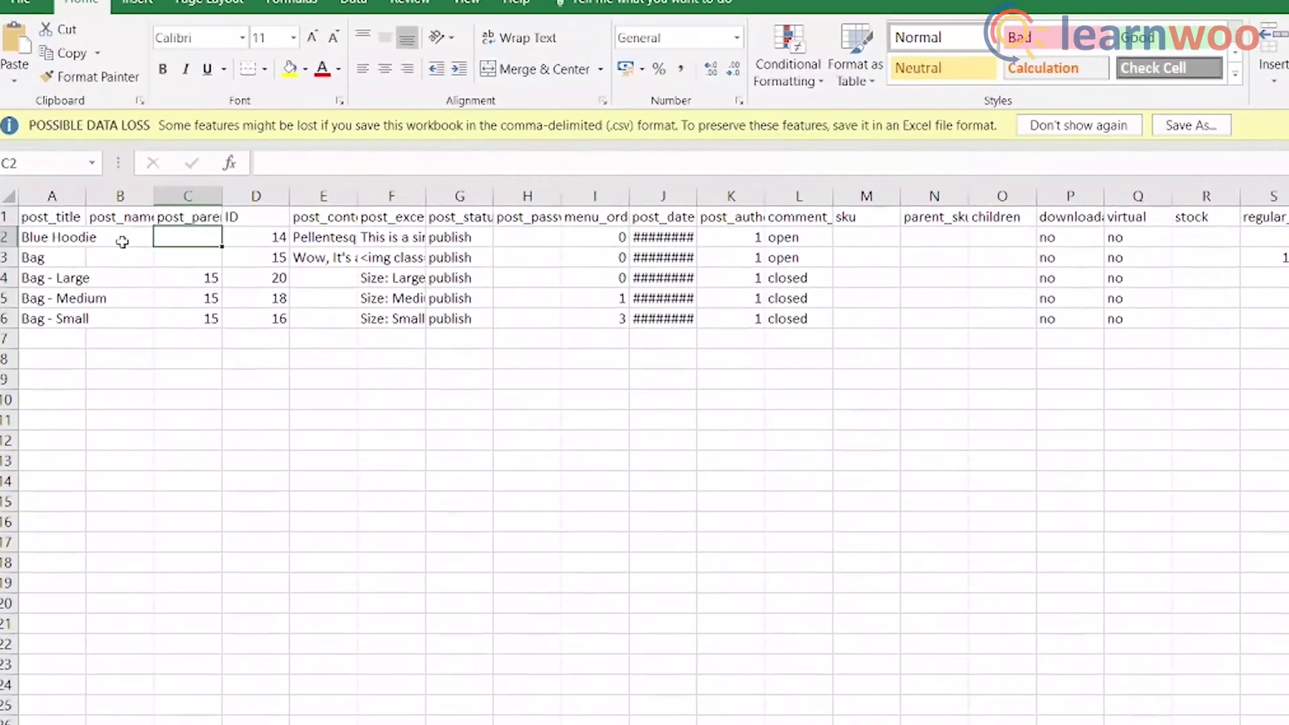
- Paste hoodie-with-logo-2 into cell B2, the Blue Hoodie row's post_name
click(122, 242)
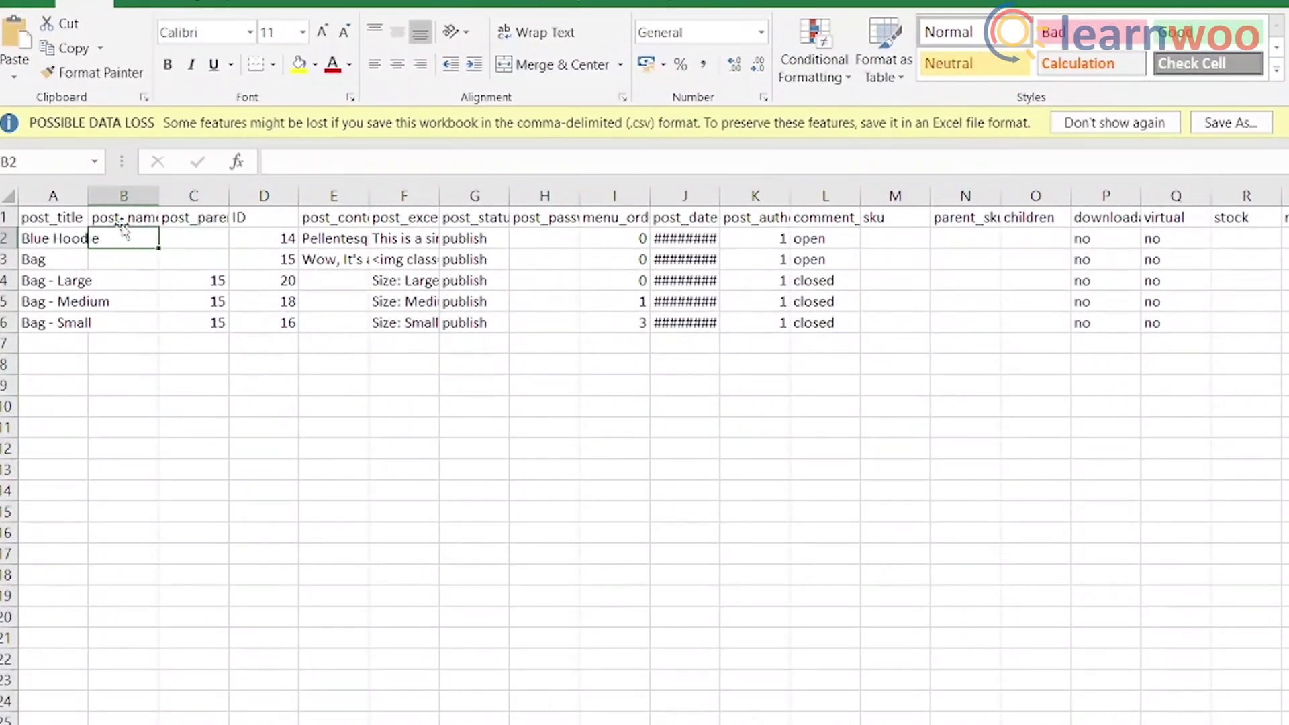
click(117, 219)
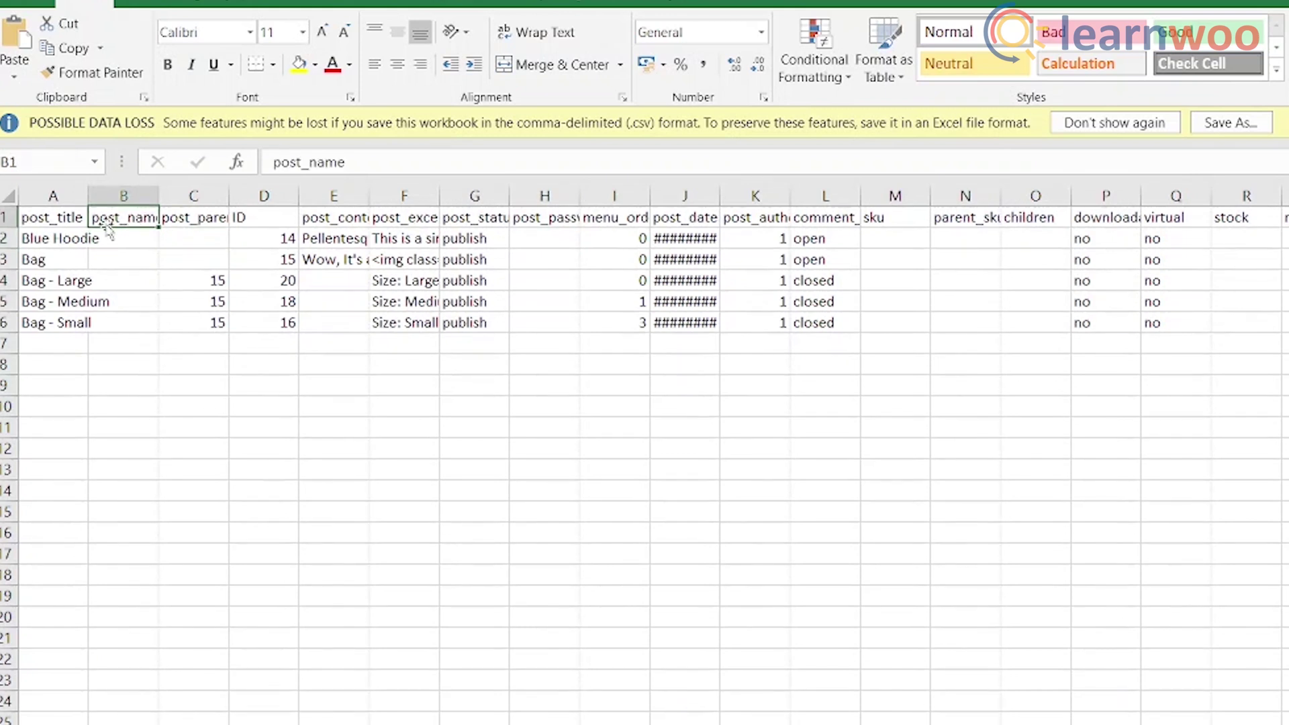
click(122, 237)
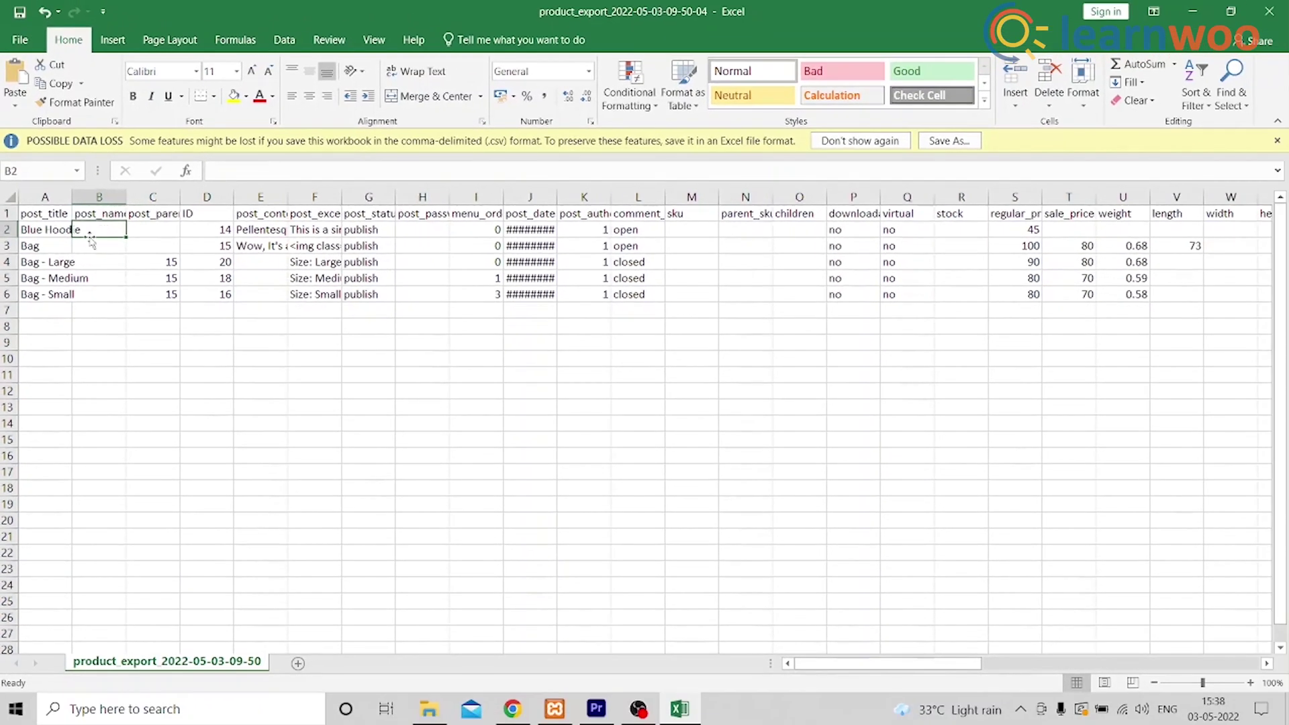
click(59, 232)
click(87, 232)
right_click(105, 230)
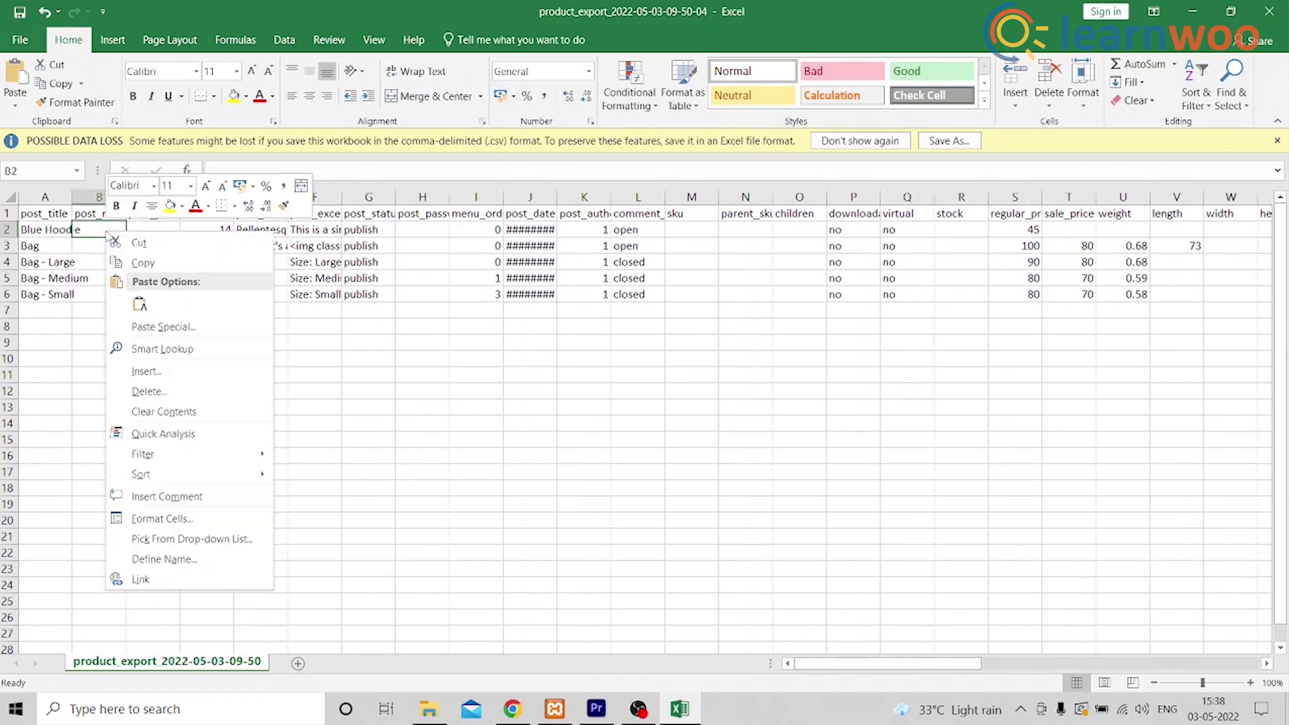
click(141, 301)
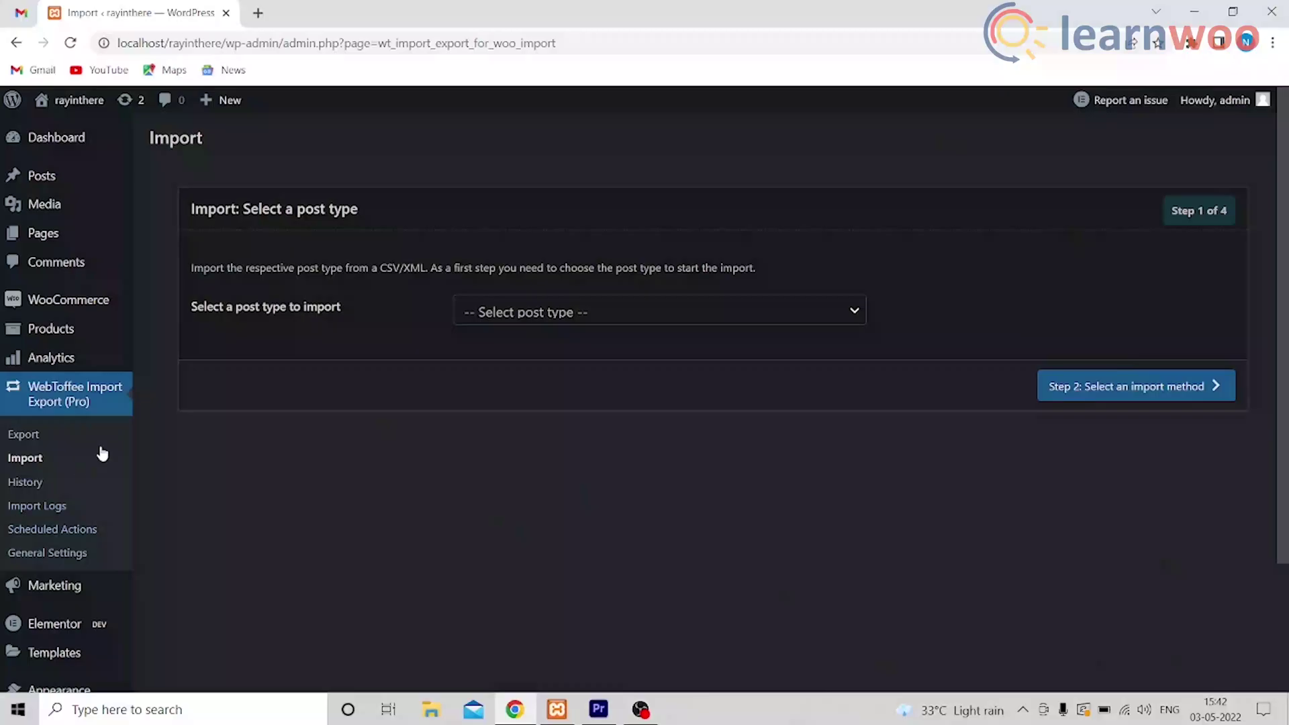
click(647, 311)
click(641, 355)
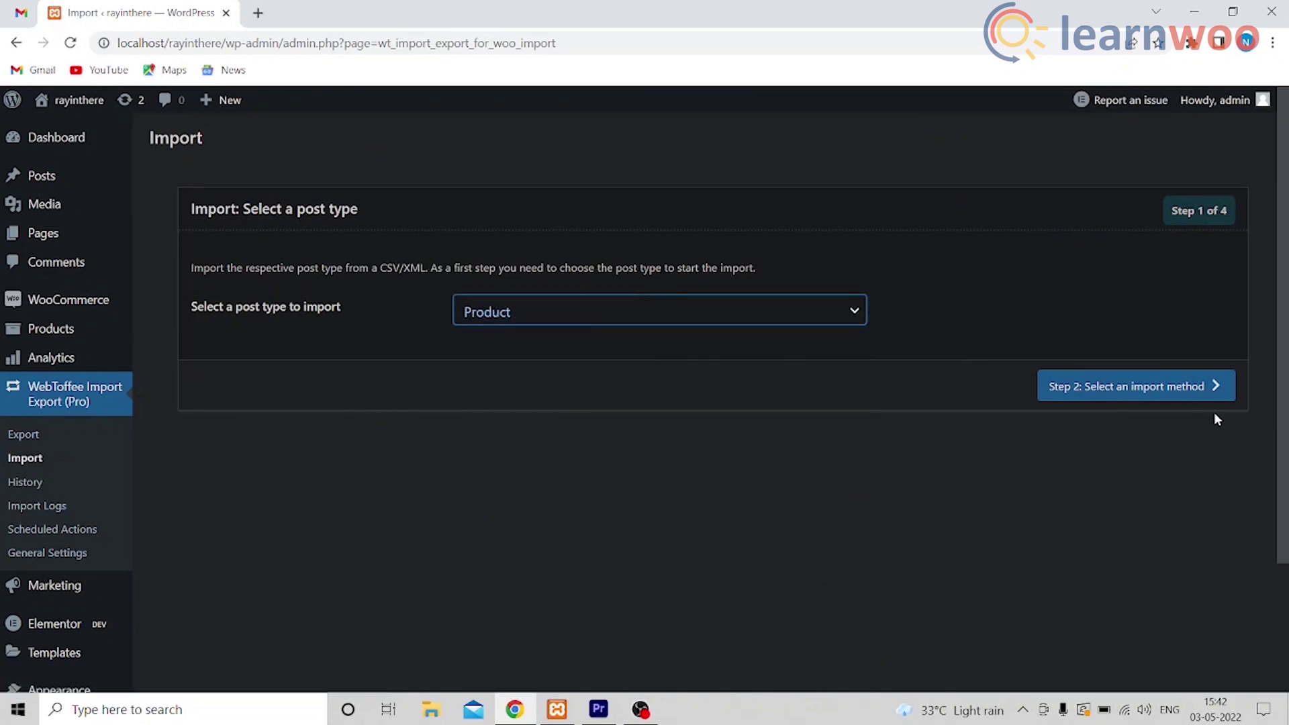
click(1209, 389)
click(715, 535)
click(255, 141)
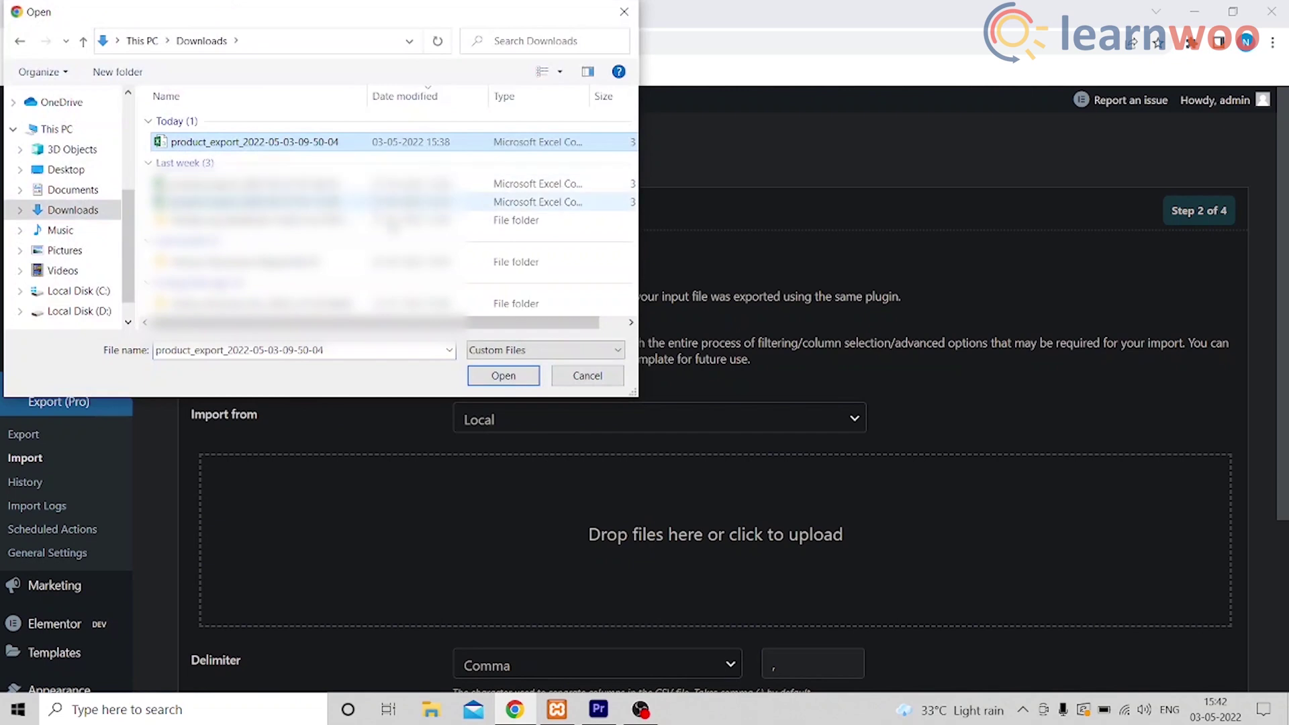
click(498, 379)
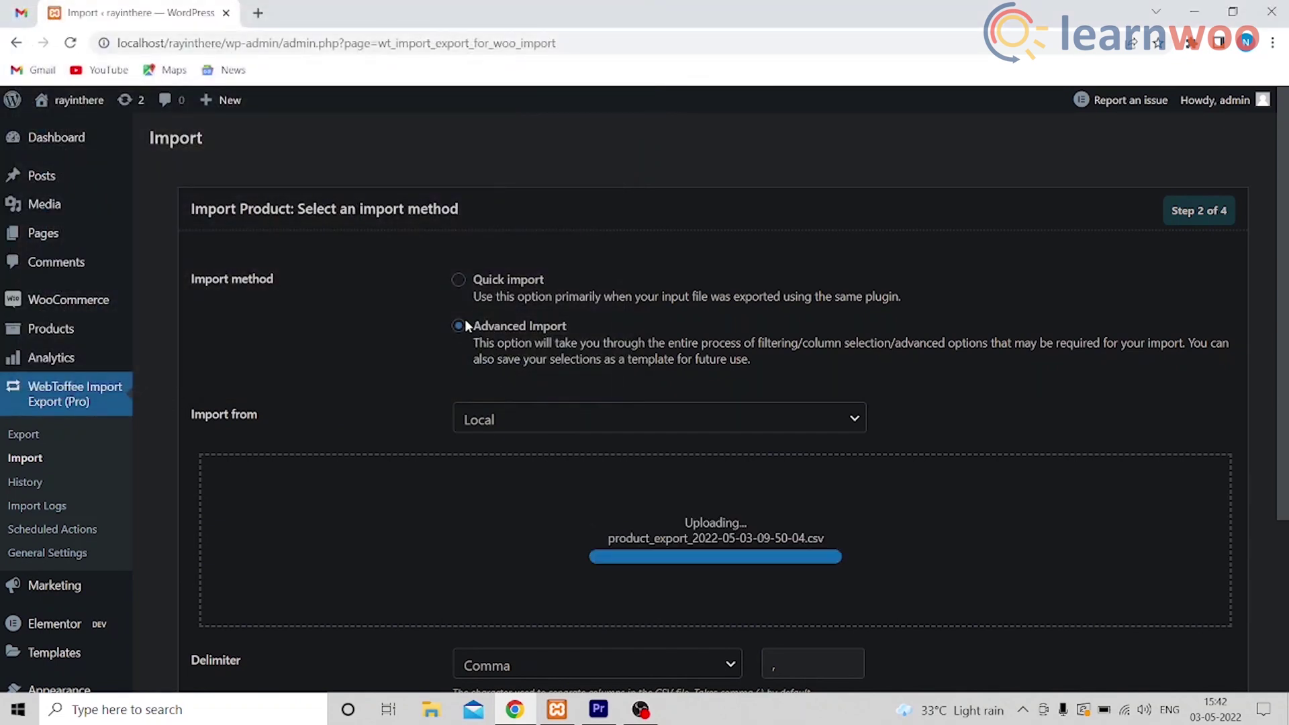
- Continue past column mapping and run the product import
scroll(555, 386, down, 3)
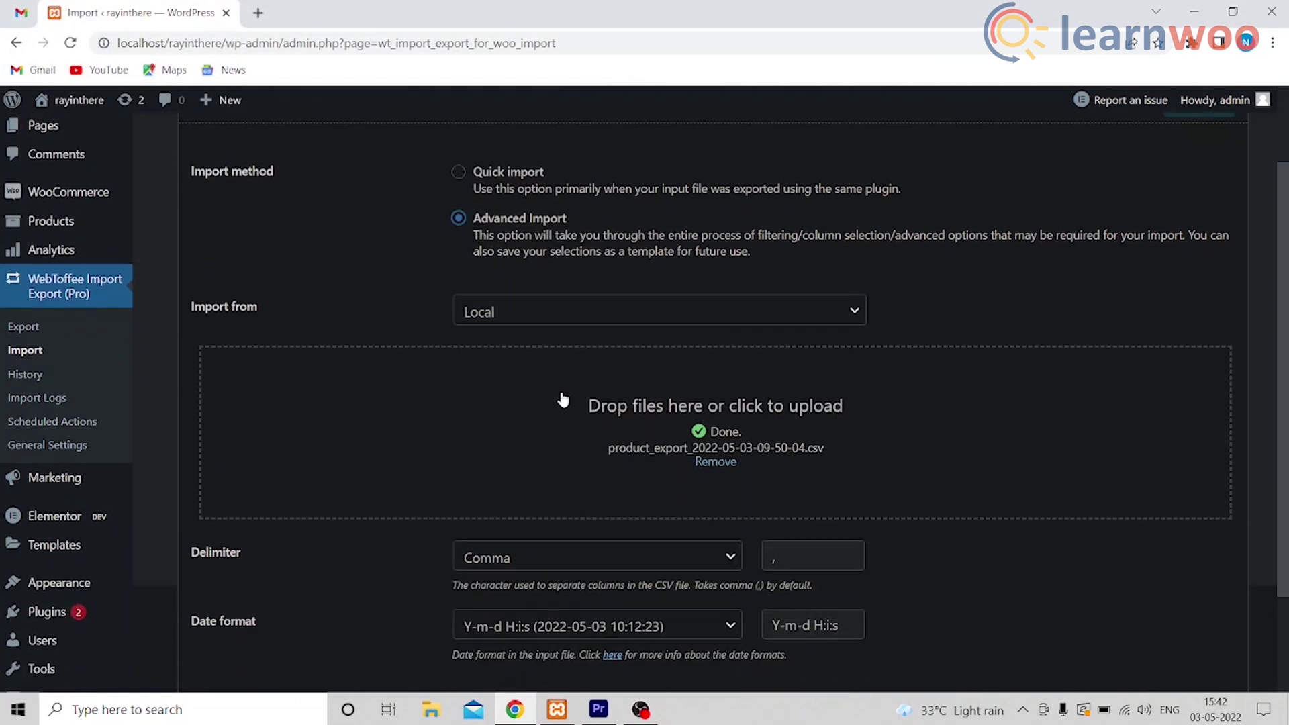
click(1142, 588)
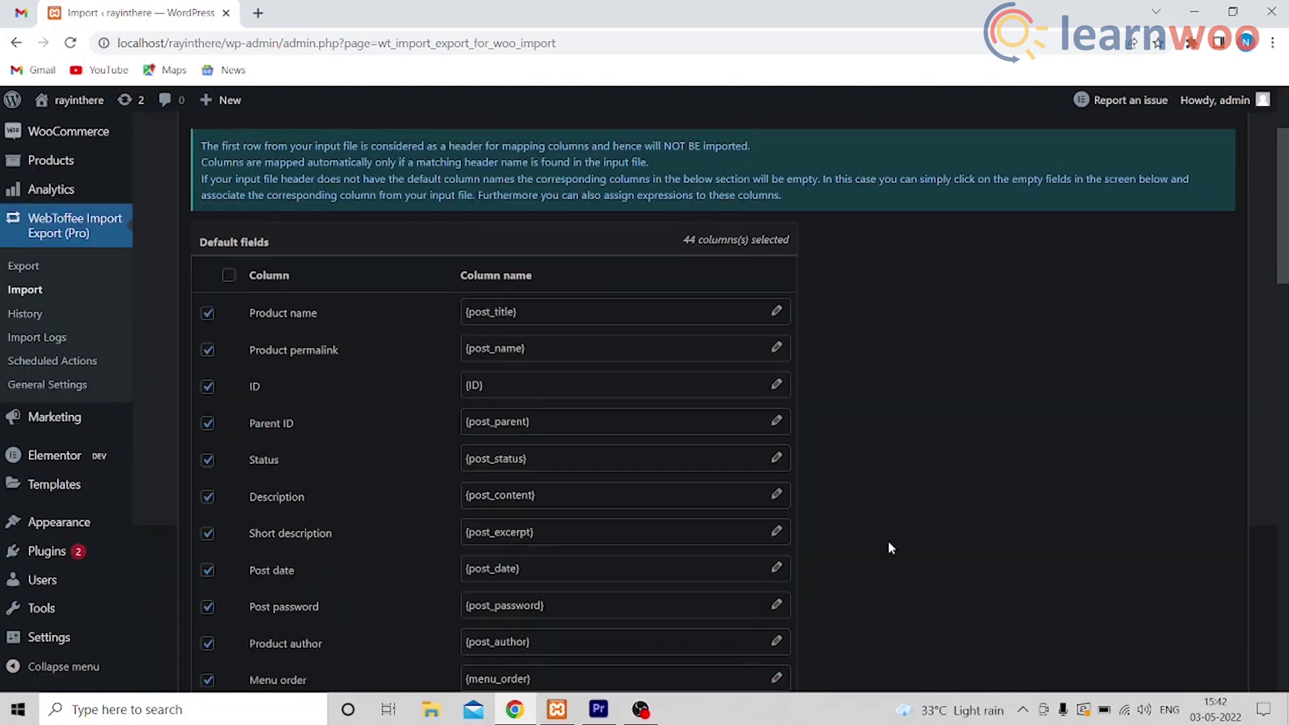
scroll(889, 544, down, 2)
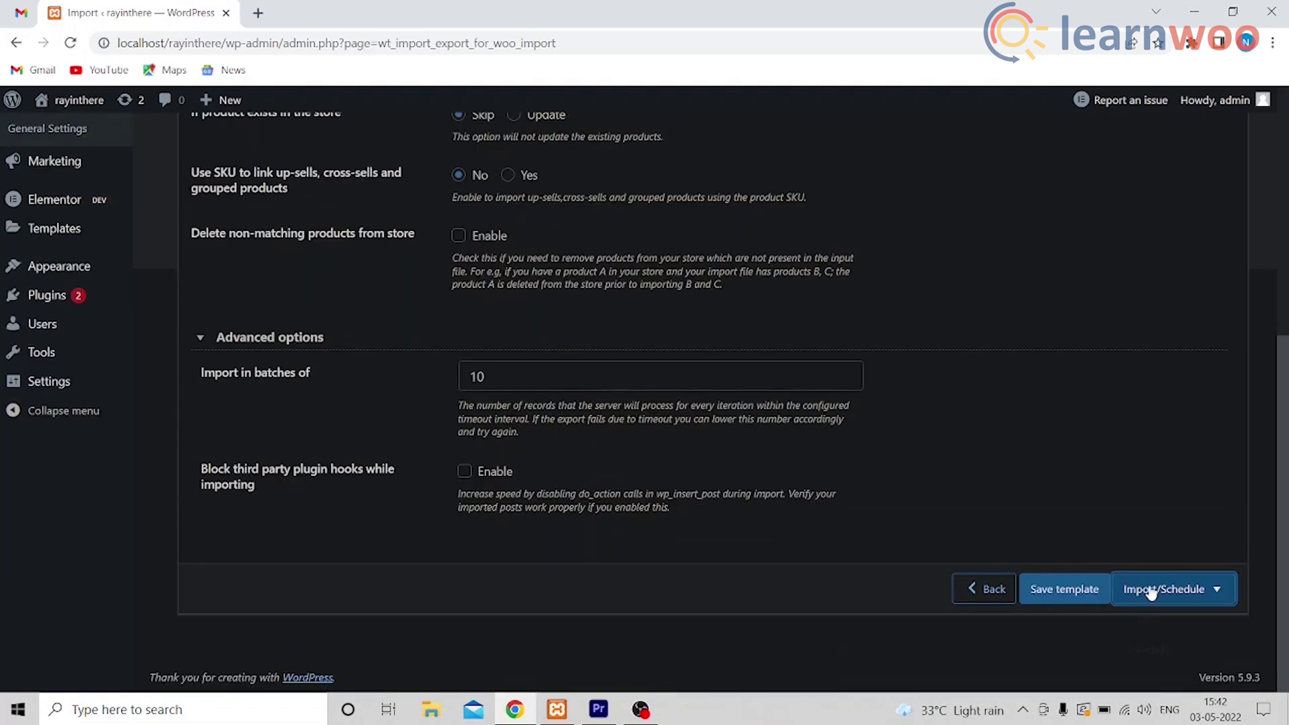
click(1143, 621)
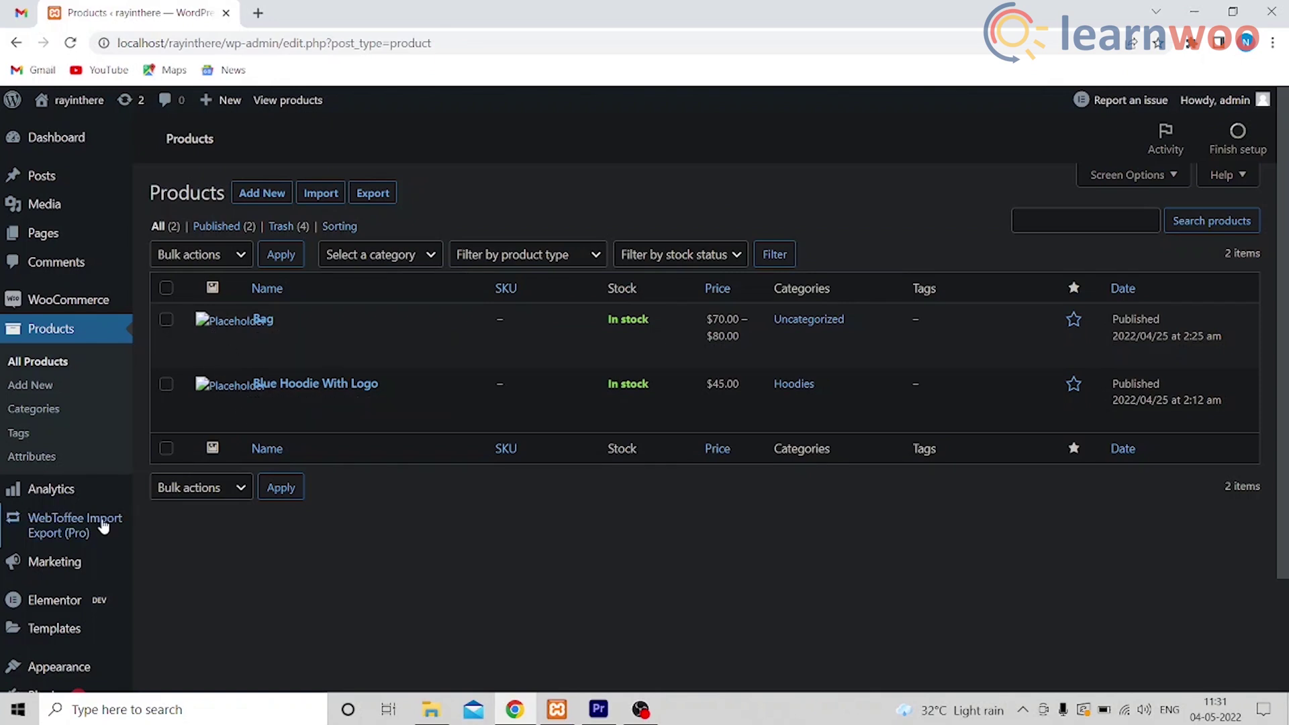
mouse_move(82, 530)
click(162, 547)
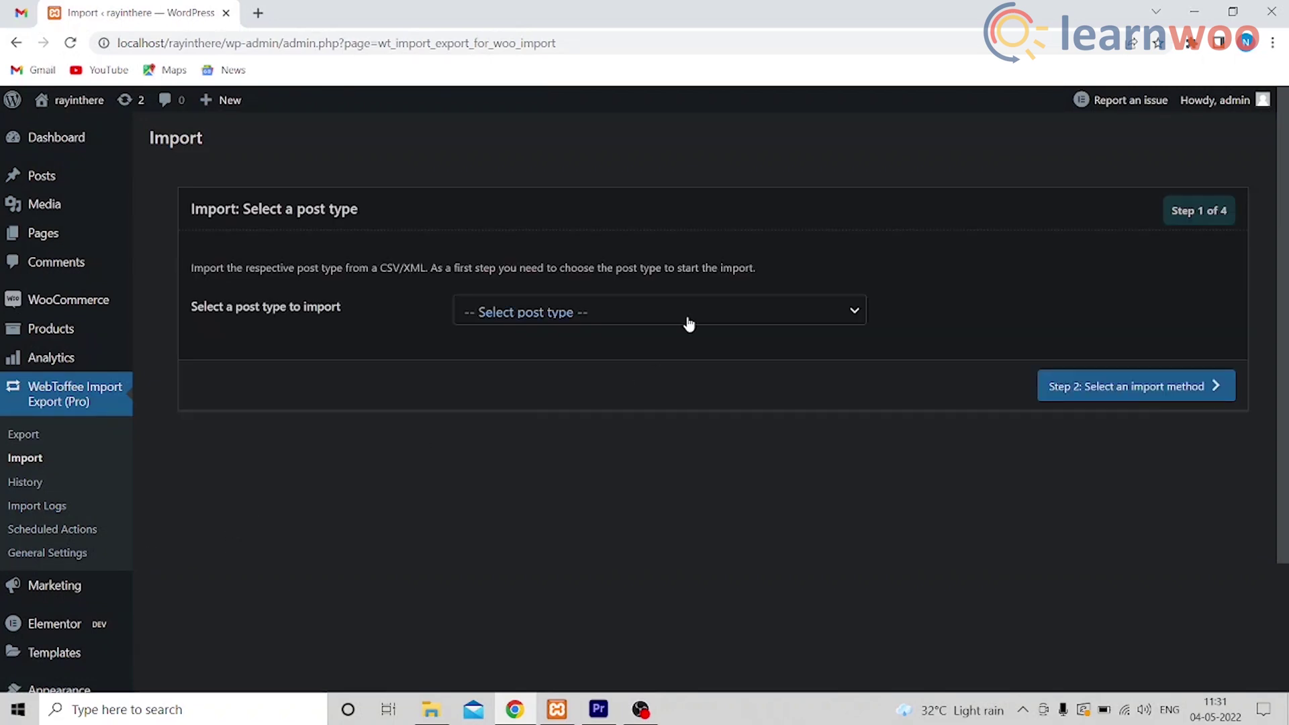
click(689, 323)
click(623, 360)
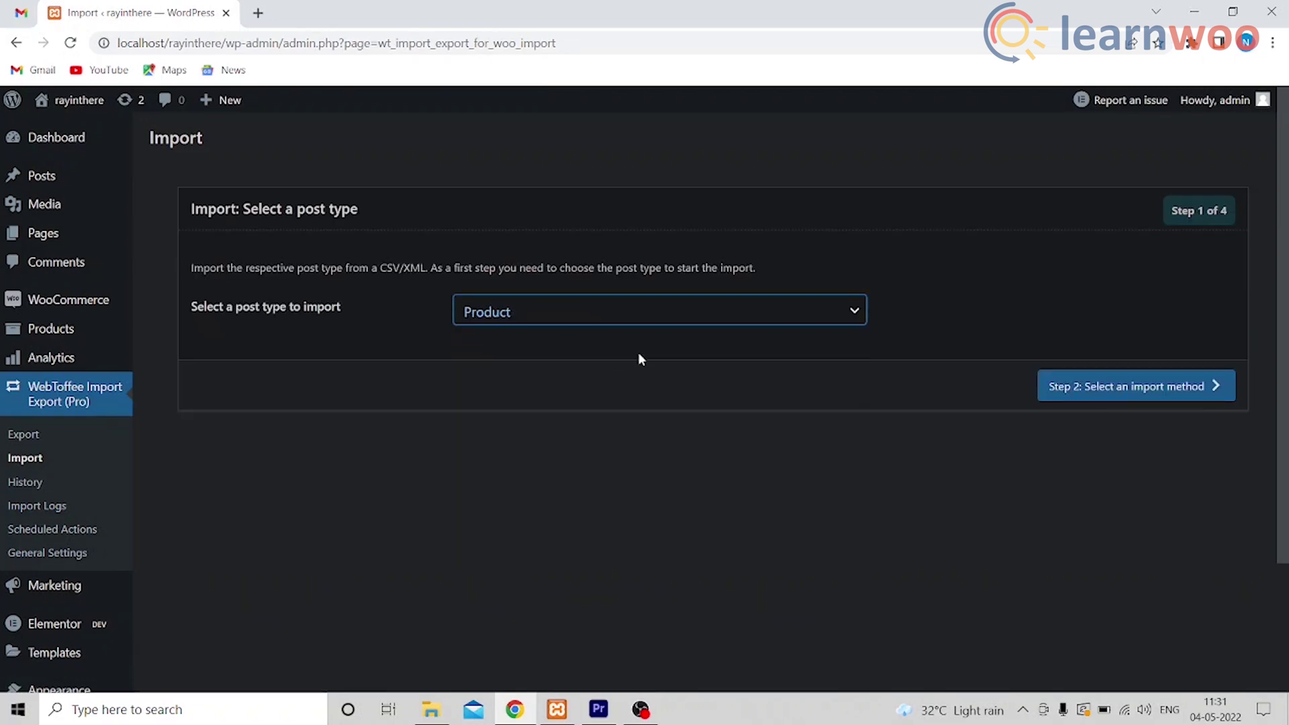
click(1060, 384)
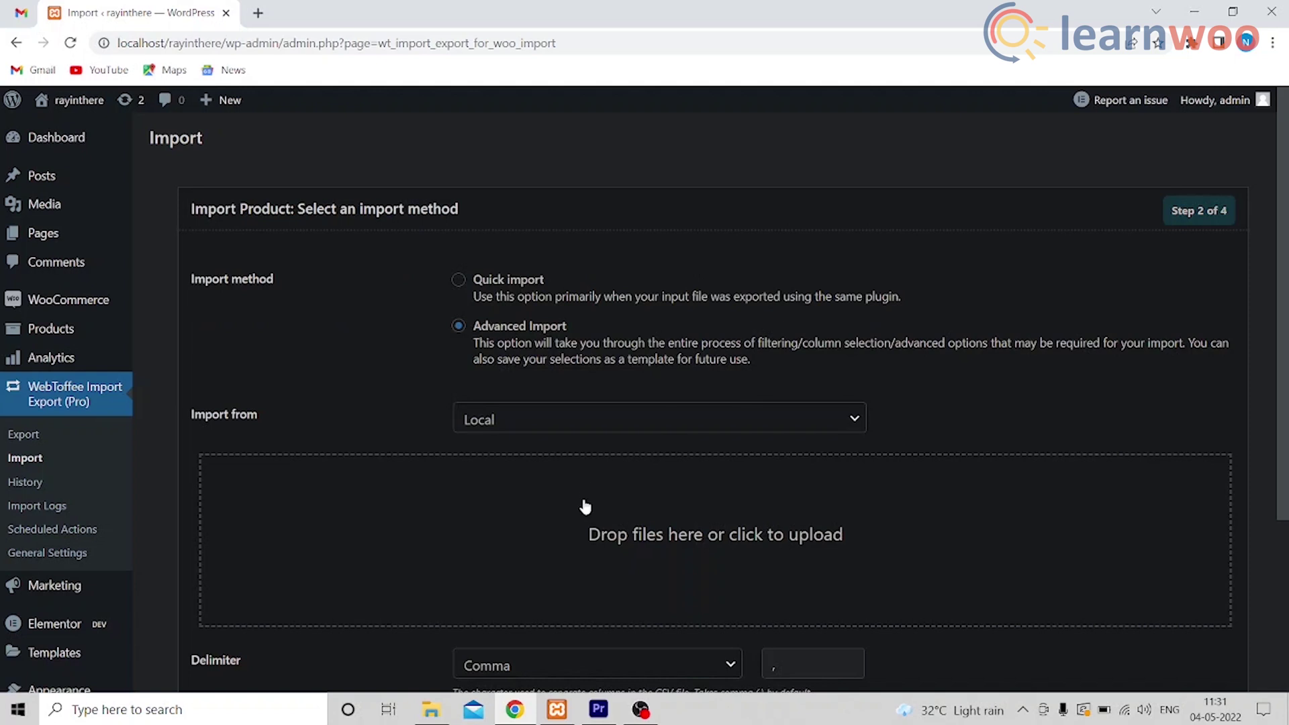
click(585, 507)
click(269, 142)
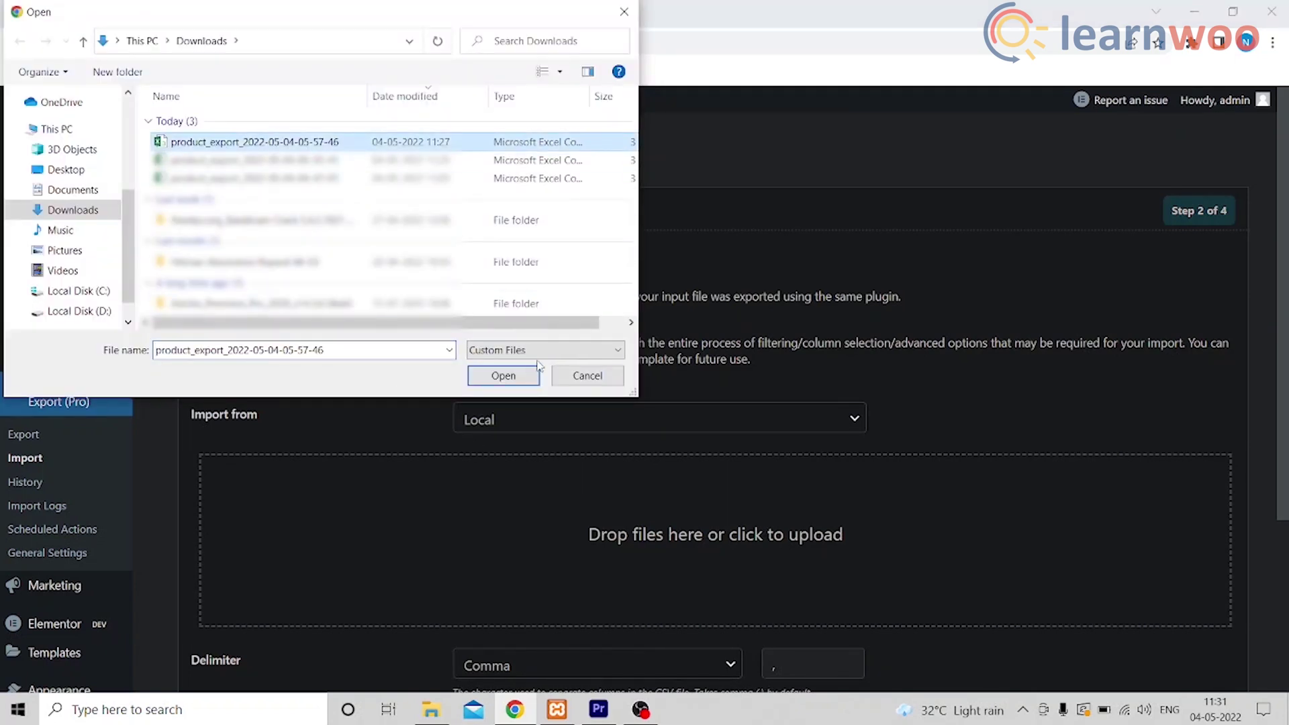
click(525, 378)
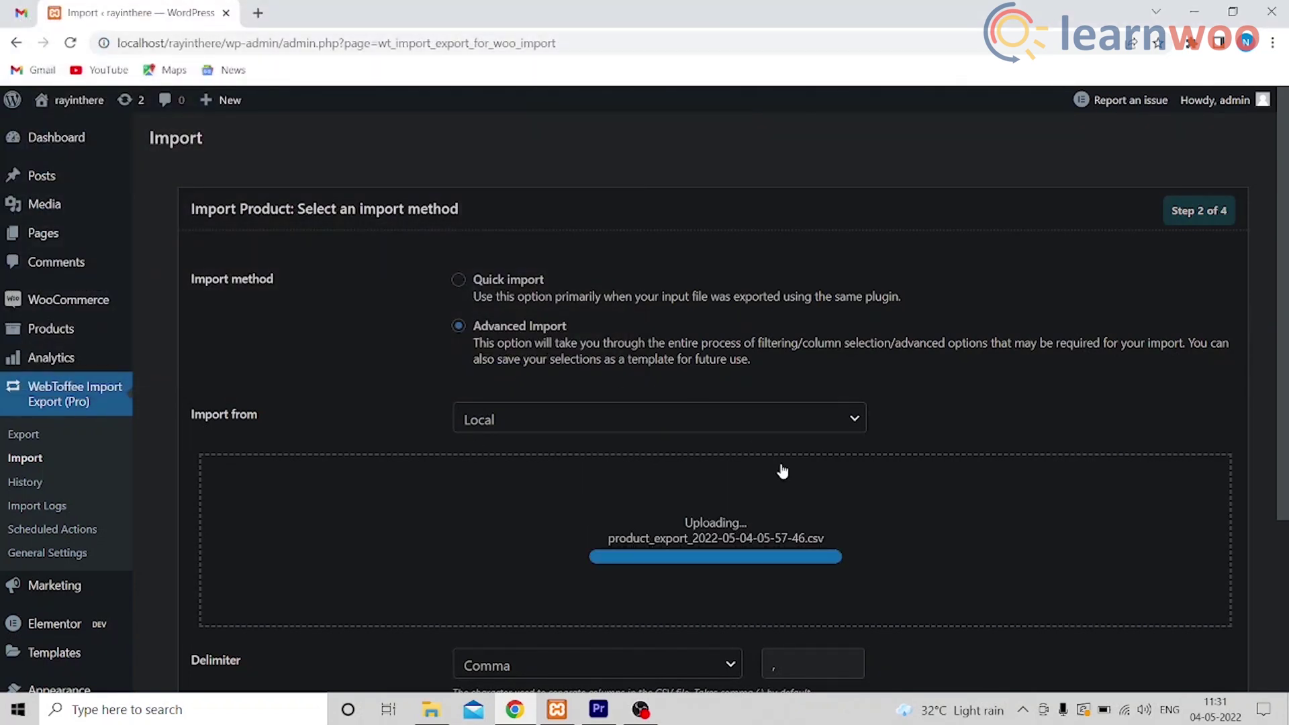
- Continue through mapping and options and import, updating the existing products
scroll(782, 470, down, 3)
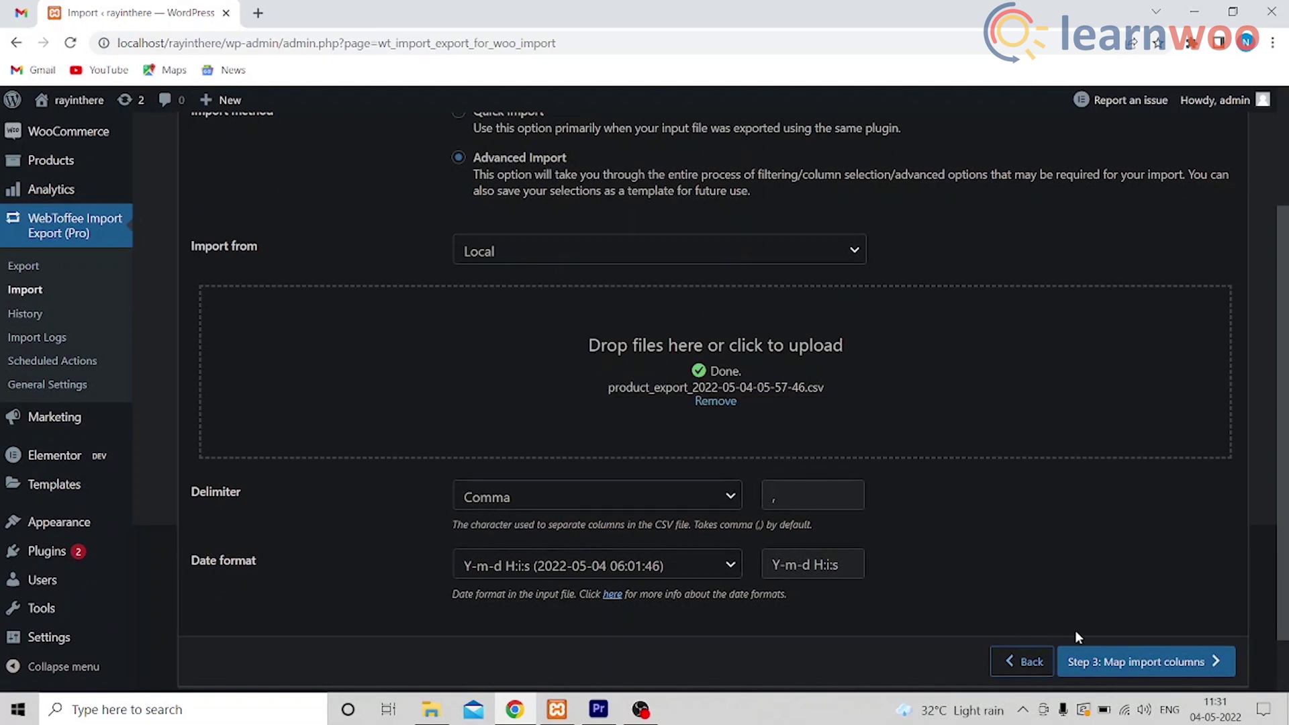
click(1093, 662)
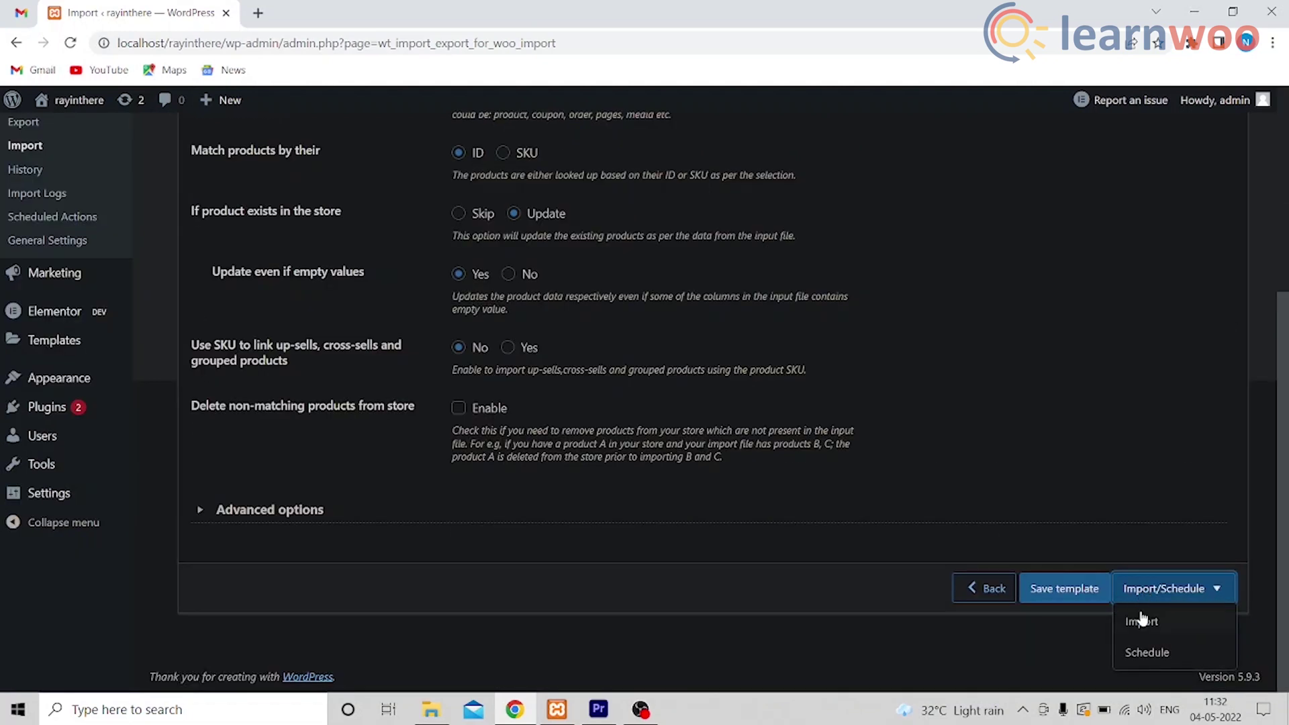
click(1141, 621)
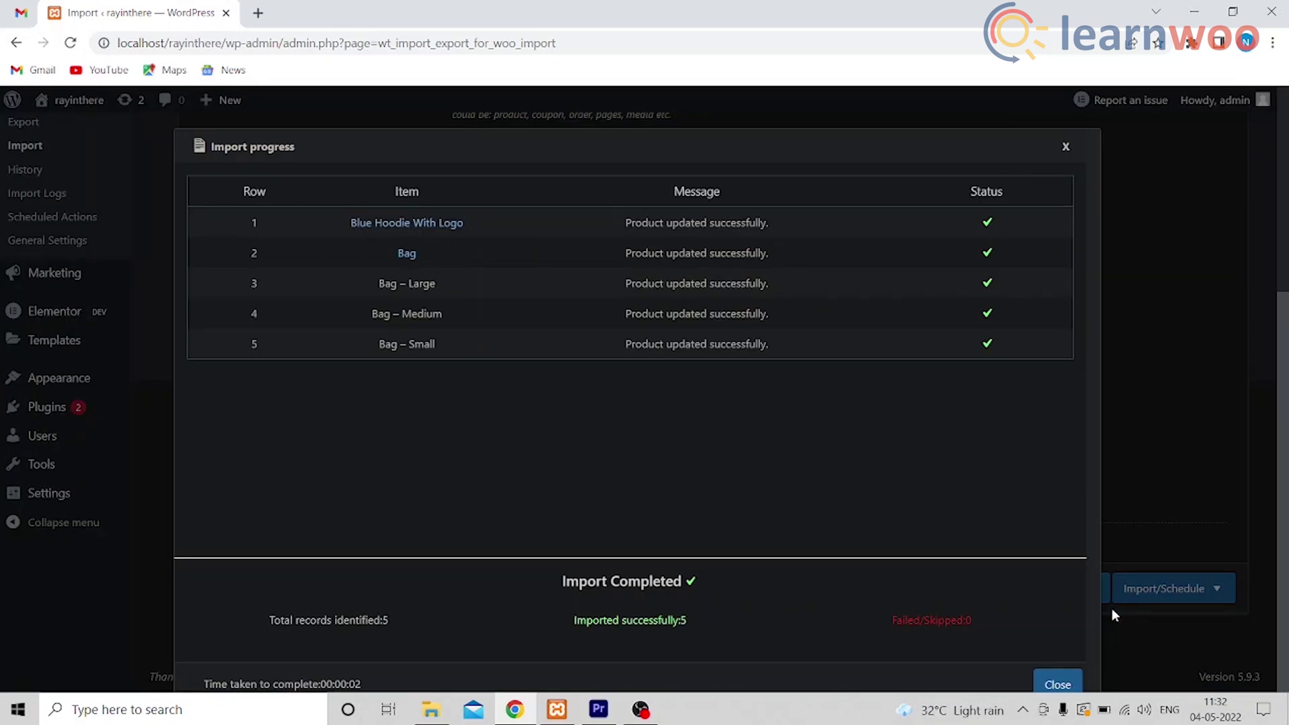
- Check the Shop page, where Bag and Blue Hoodie With Logo show their images
click(1057, 683)
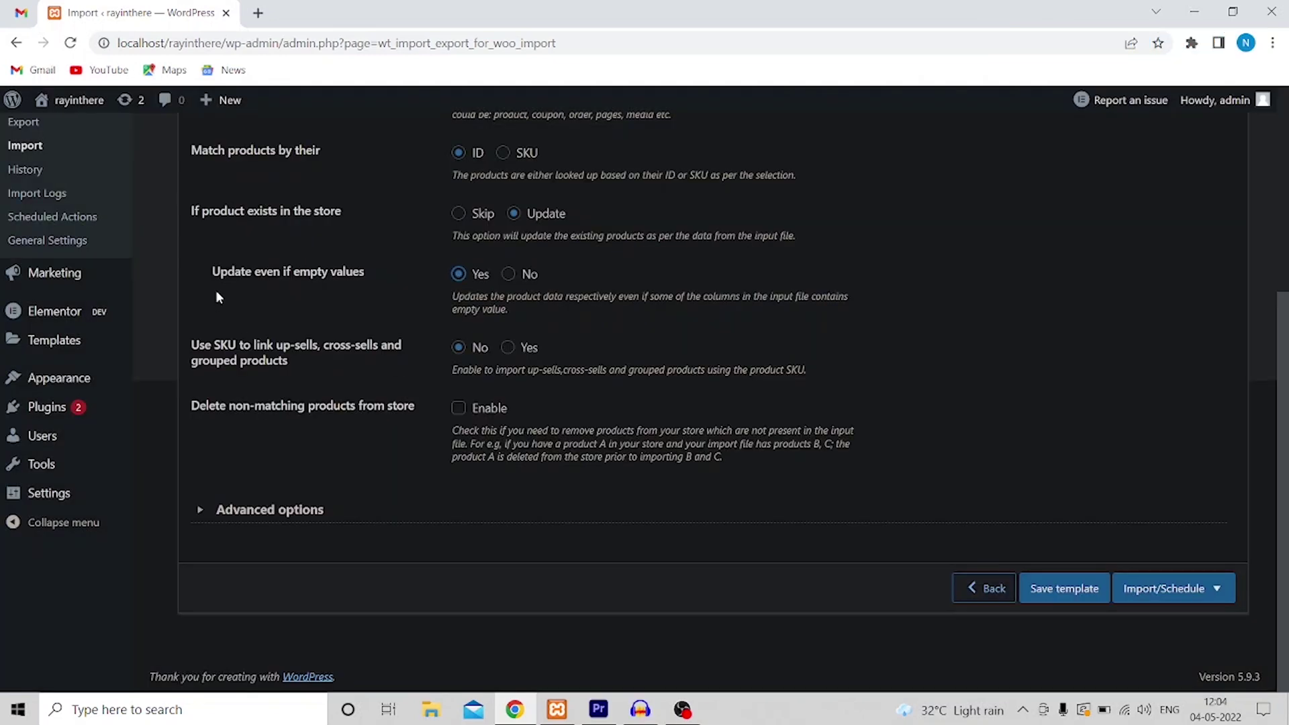
mouse_move(75, 118)
click(60, 151)
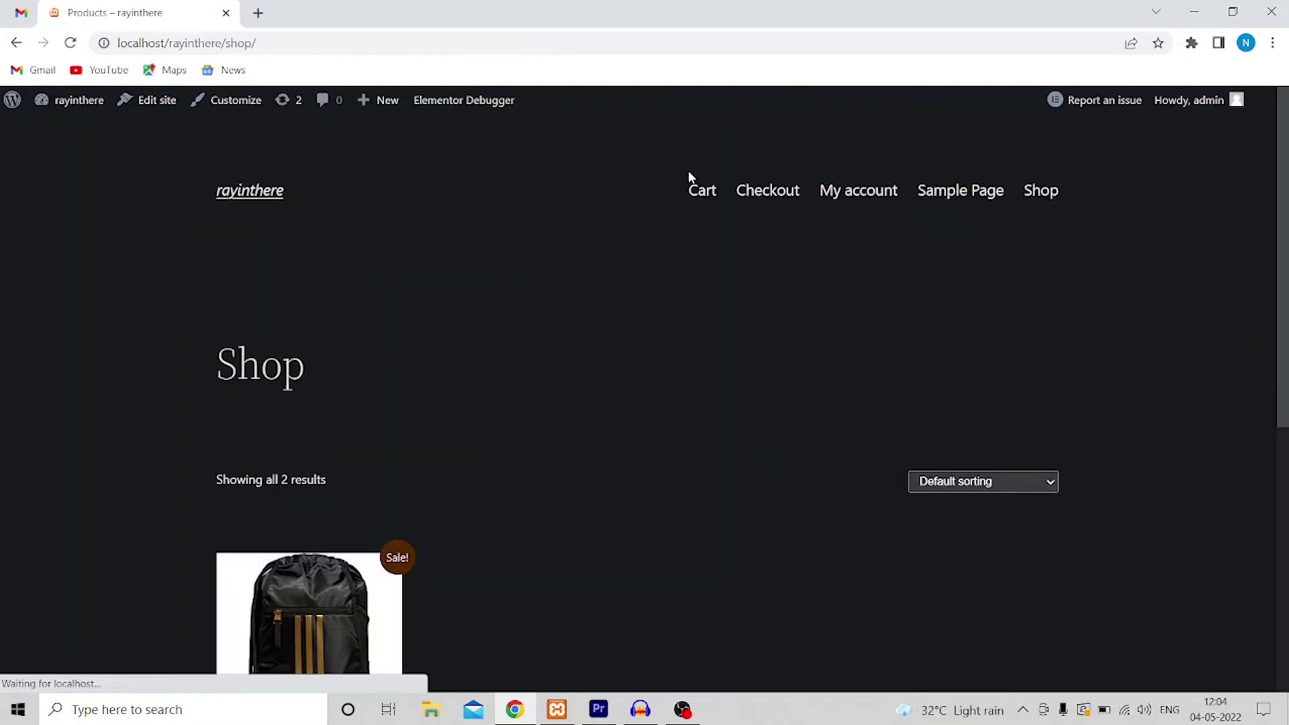
scroll(685, 343, down, 5)
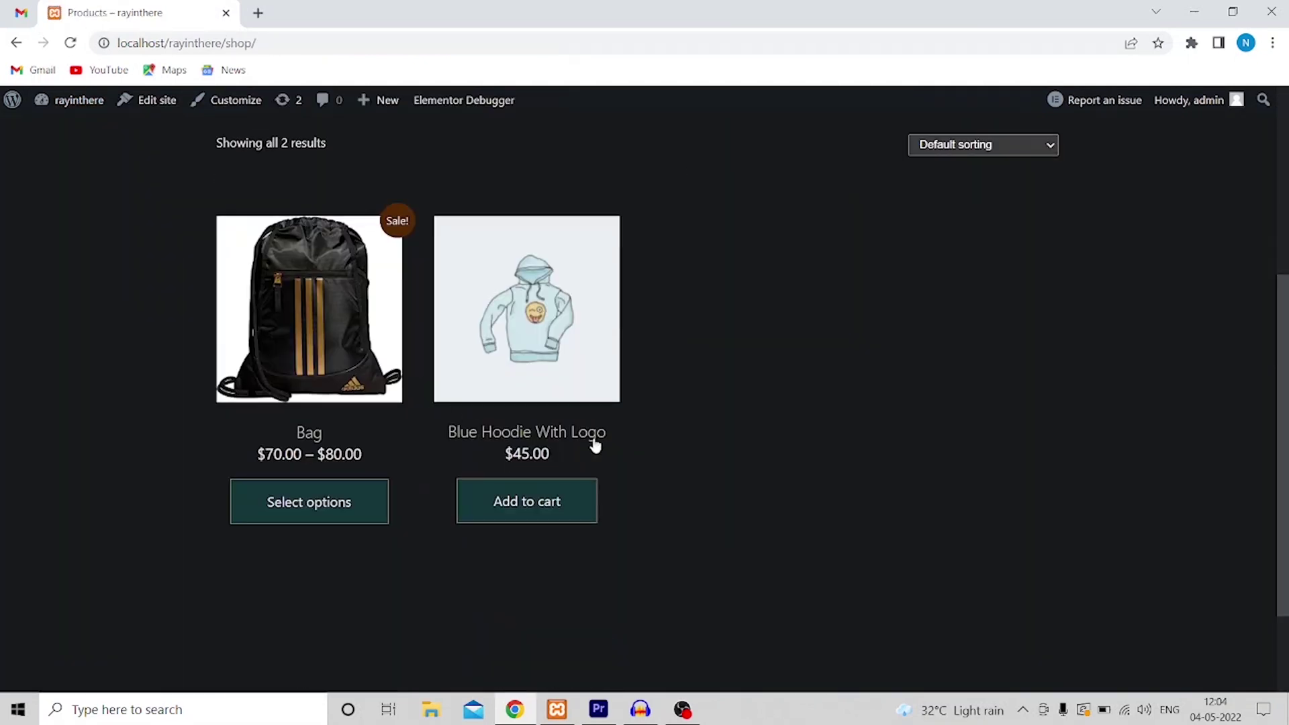